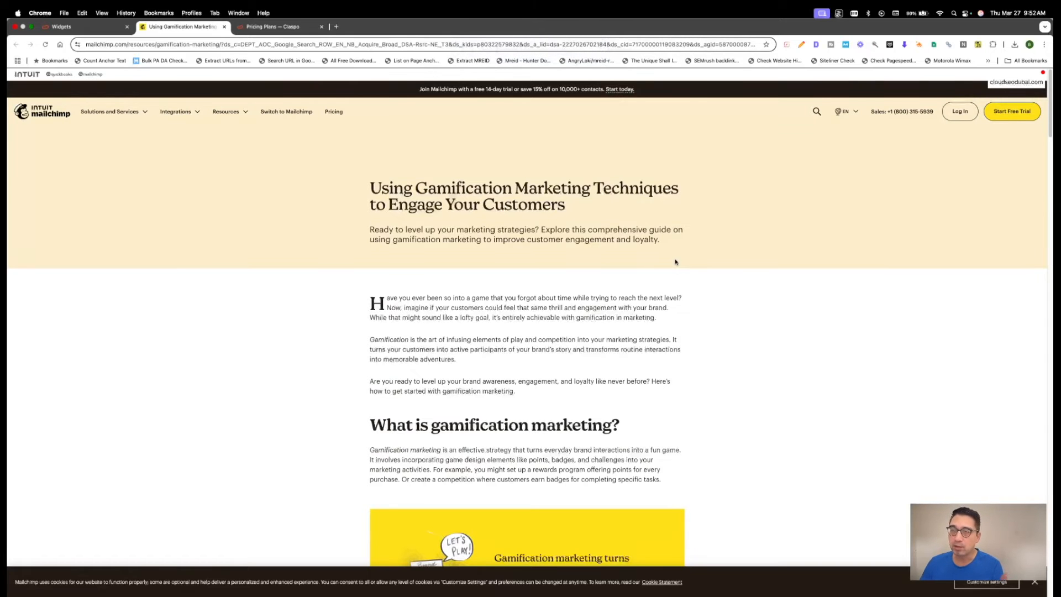
Step: Skim the introduction of the gamification marketing article, then switch to the Claspo widgets dashboard and dismiss its promotional popup
scroll(675, 262, down, 2)
scroll(700, 263, down, 2)
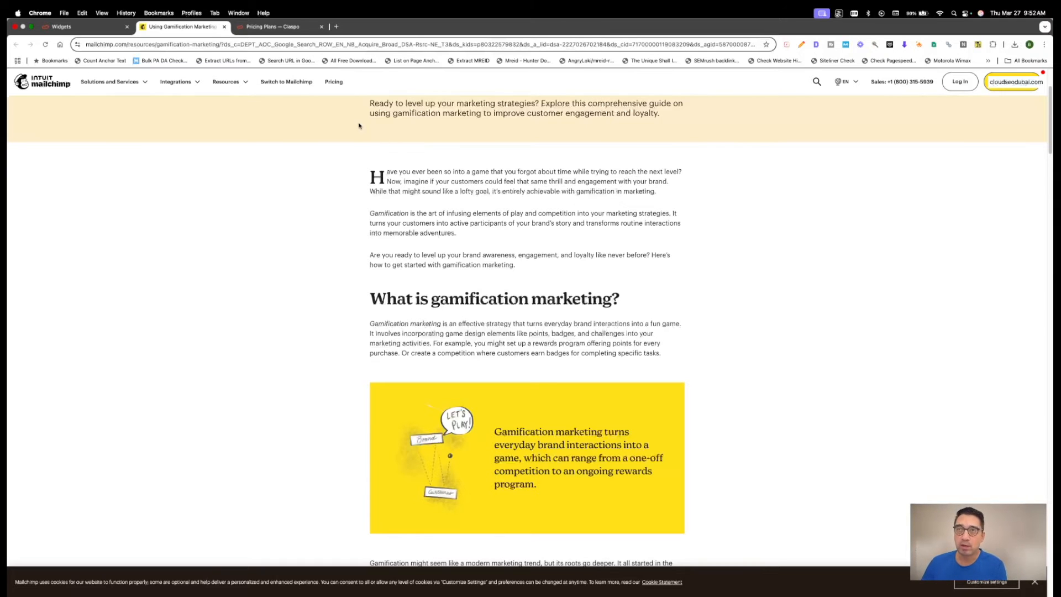
click(112, 28)
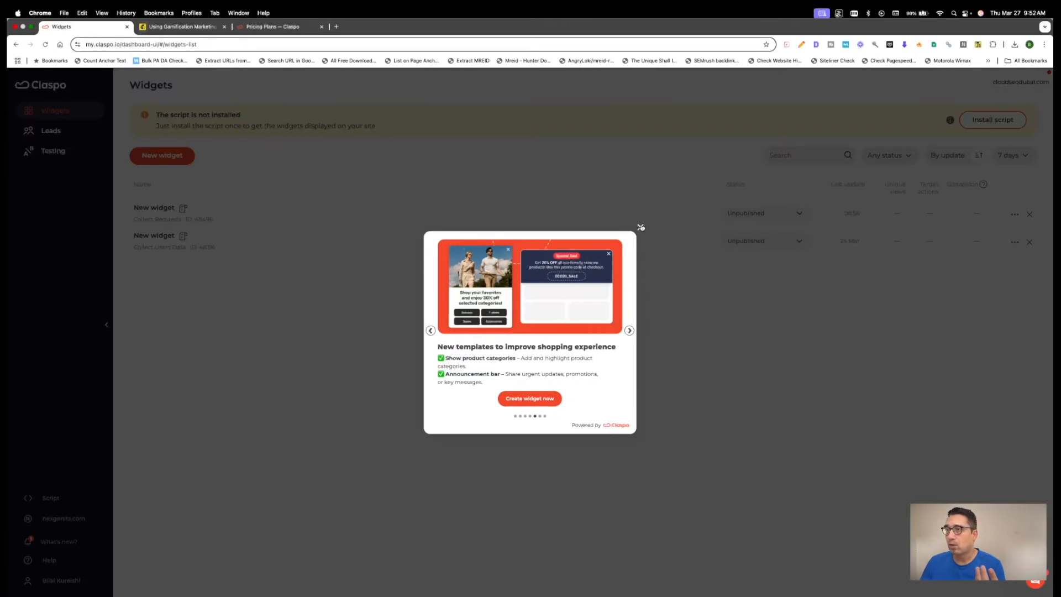
click(640, 227)
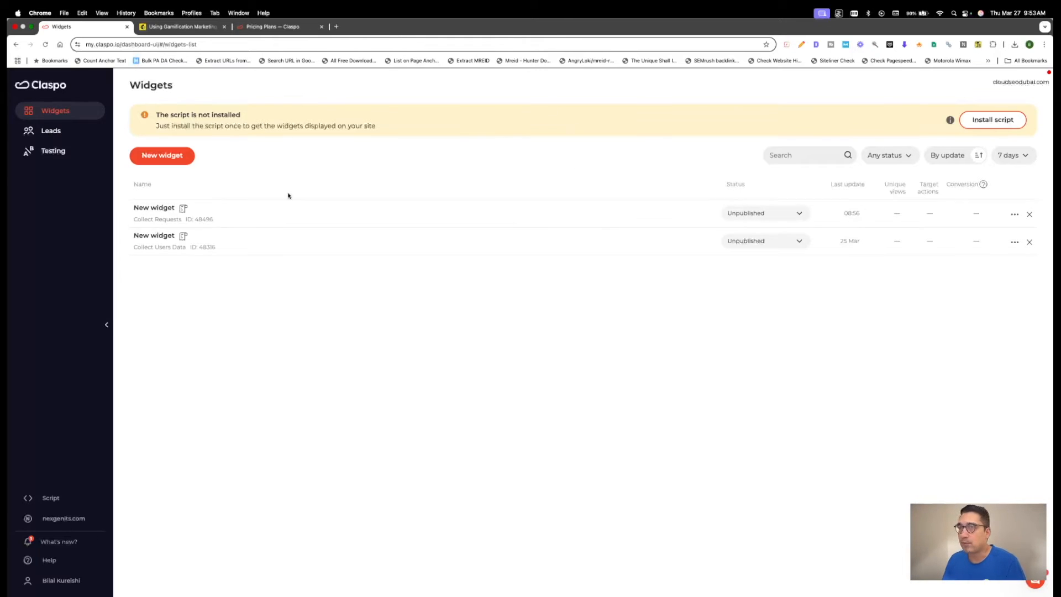
Step: Start a new widget from the template library
click(56, 113)
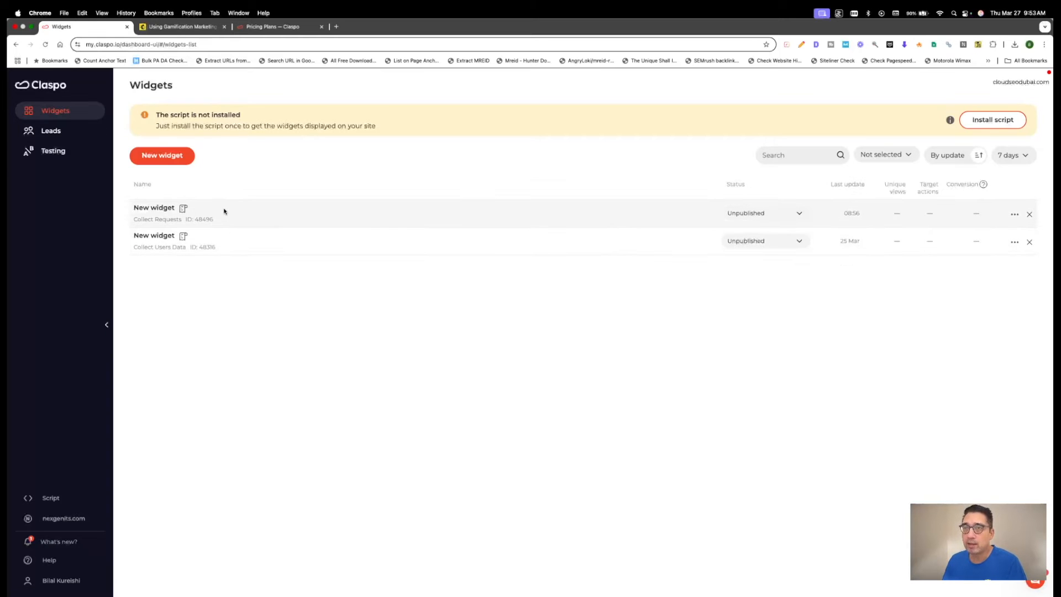
click(165, 156)
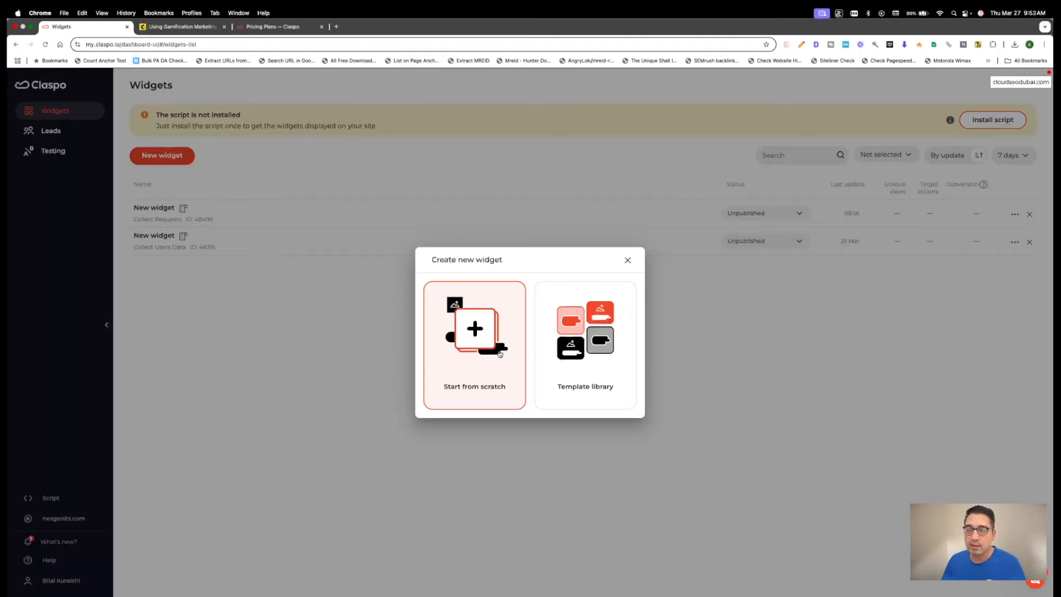
click(578, 387)
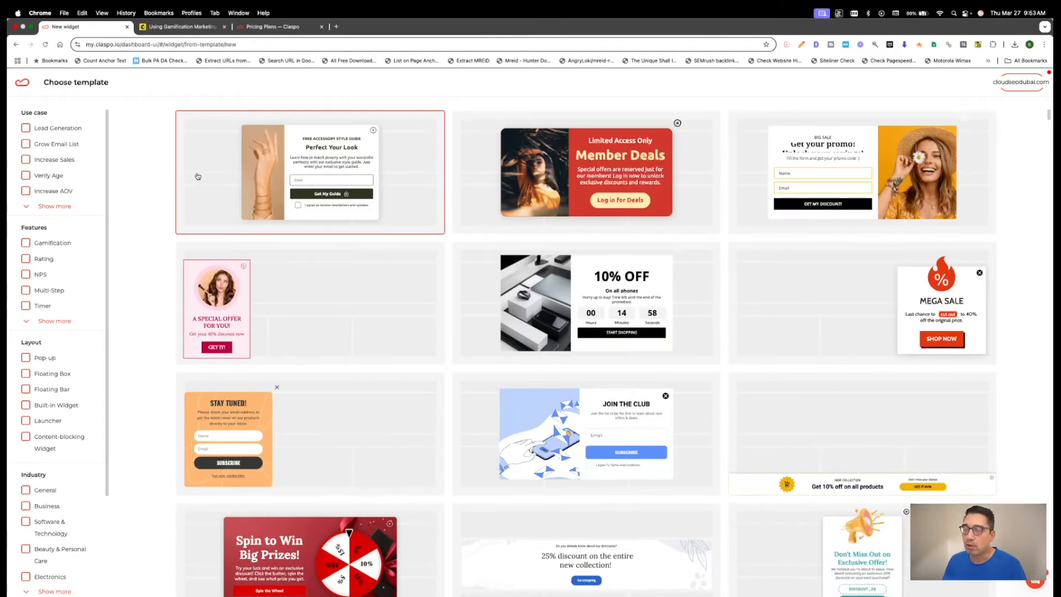
Step: Browse the available templates and filter them by the Grow Email List use case
scroll(198, 176, down, 3)
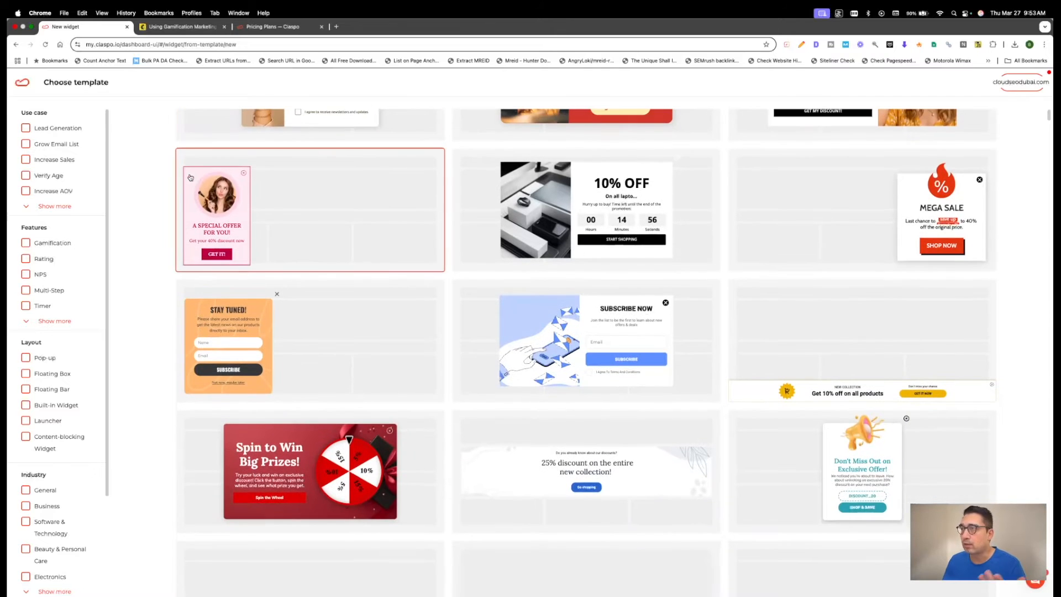
scroll(190, 178, down, 2)
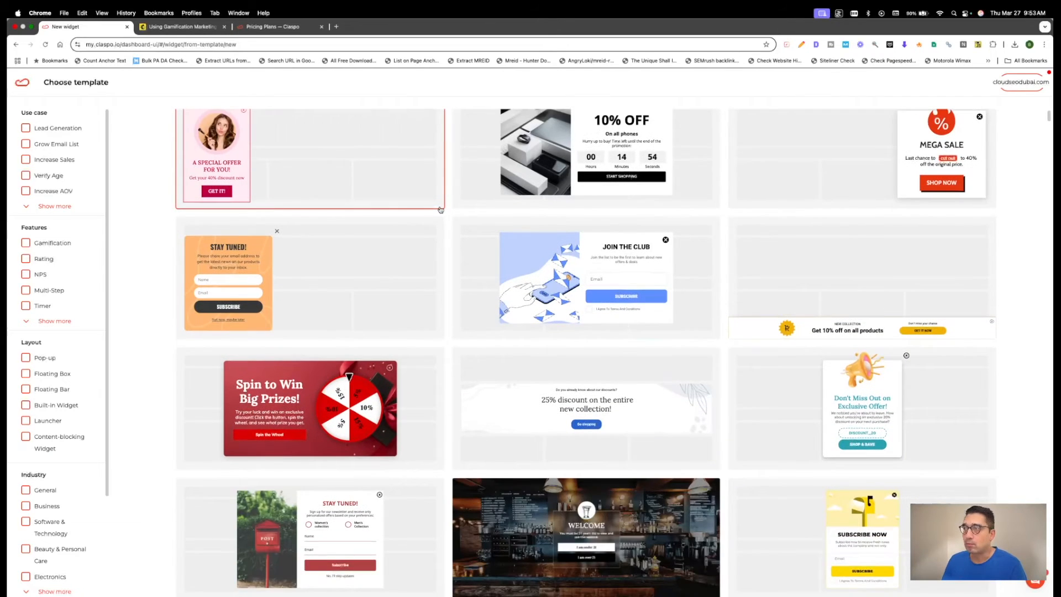
scroll(440, 210, down, 5)
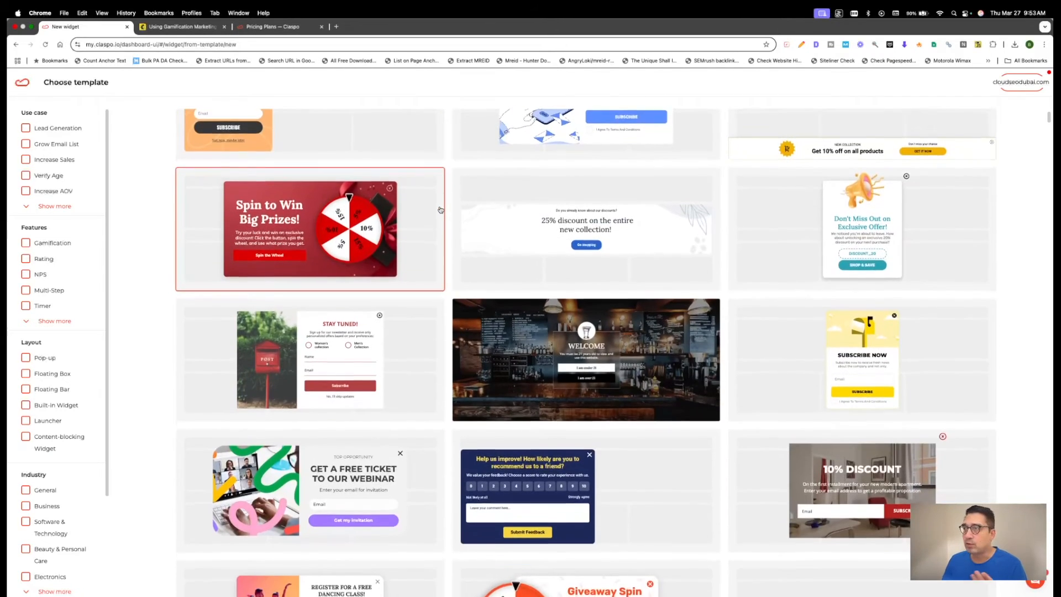
scroll(440, 210, down, 5)
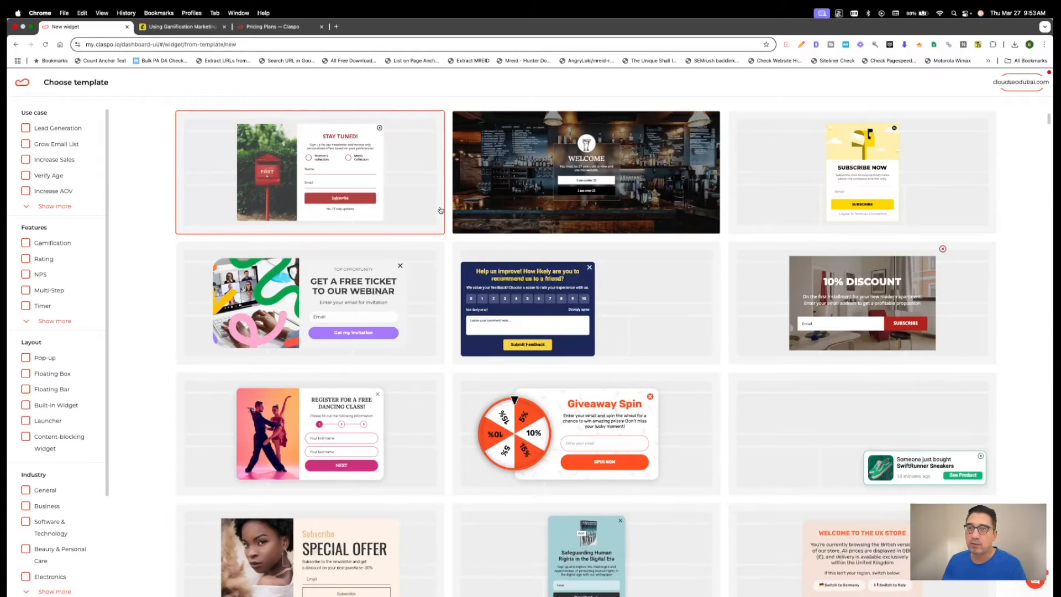
scroll(440, 210, up, 15)
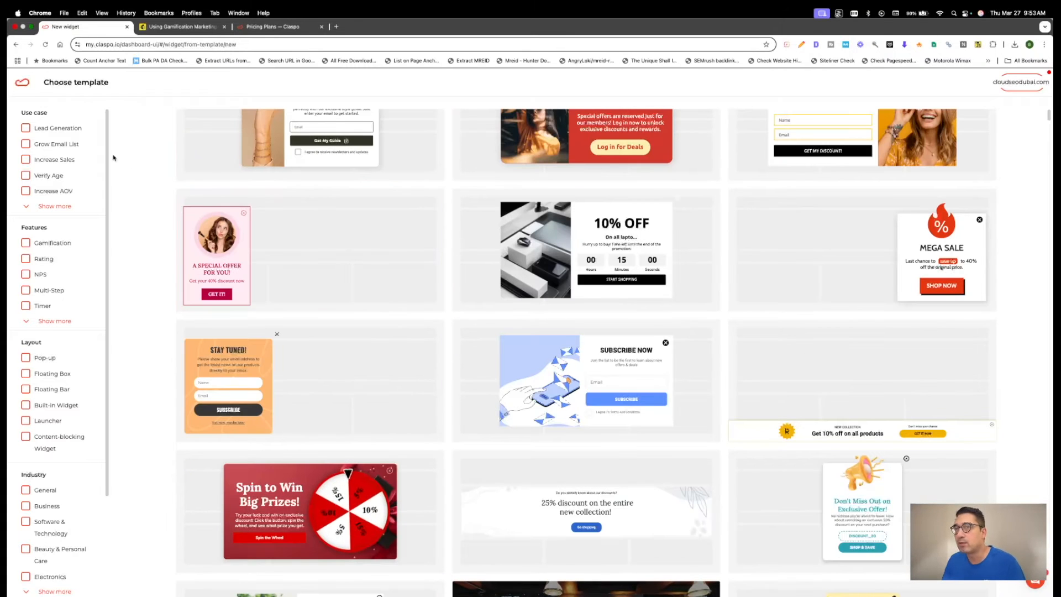
click(55, 145)
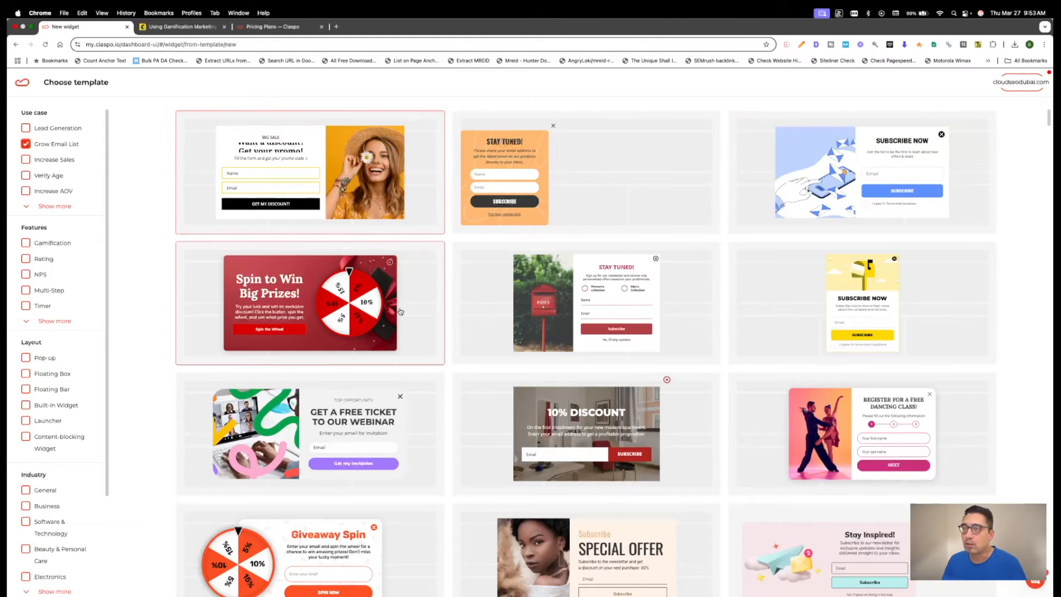
Step: Look through the email list templates and narrow them further with the Gamification feature filter
scroll(493, 270, down, 3)
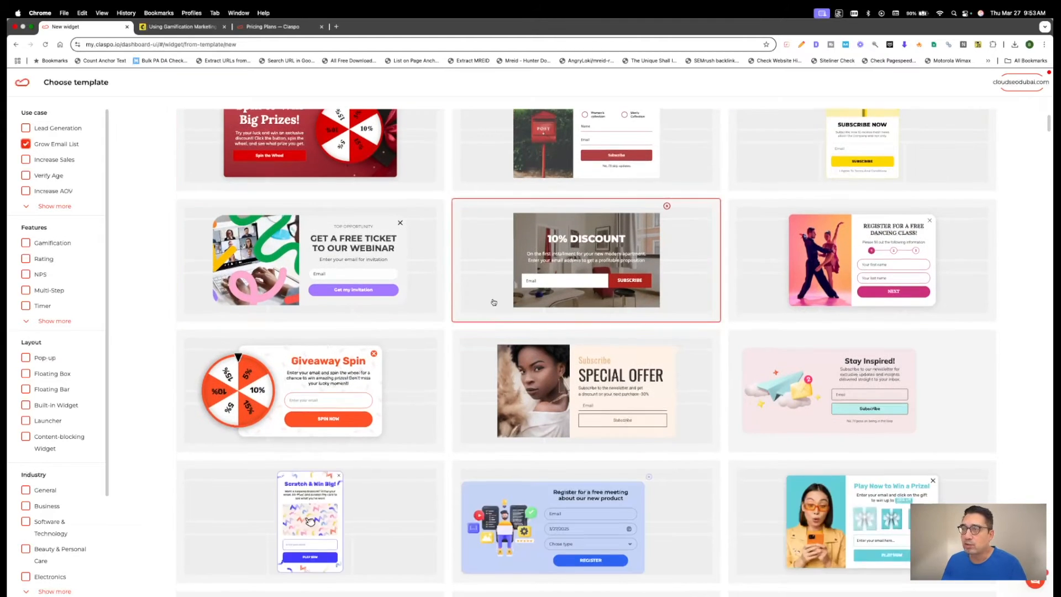
scroll(492, 300, down, 3)
scroll(490, 299, down, 1)
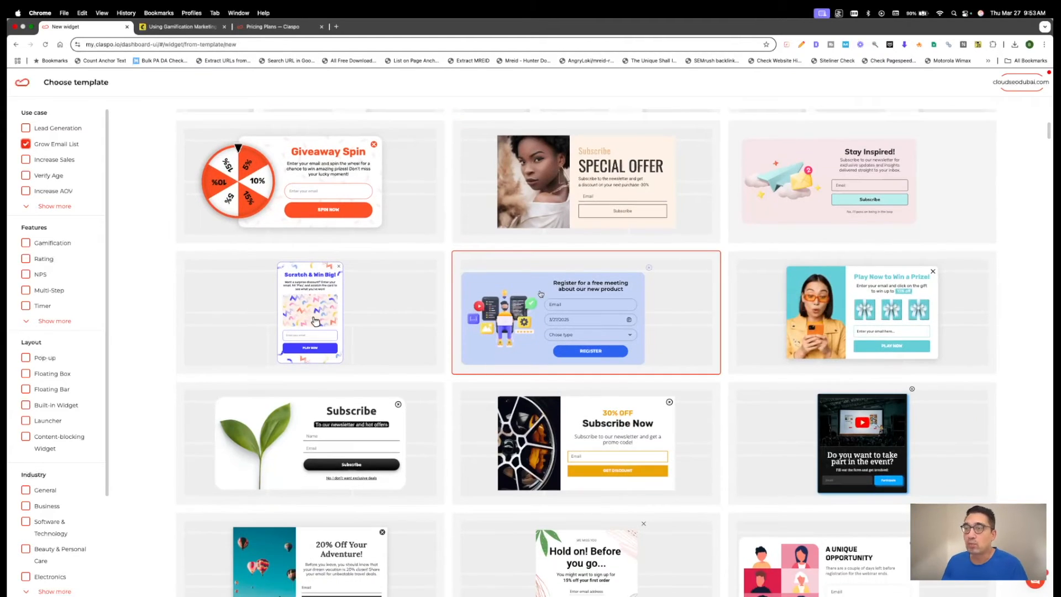
scroll(486, 294, up, 7)
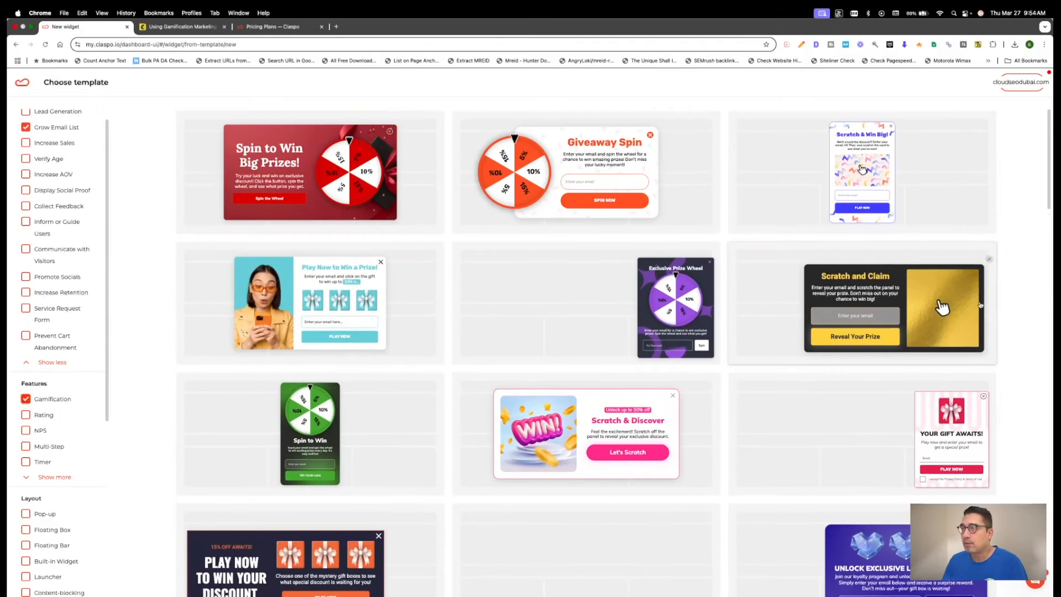
Step: Choose the "Hurry! Black Friday Deals Disappear Fast!" gamified template with the shopping cart and percent balloons
scroll(444, 213, down, 5)
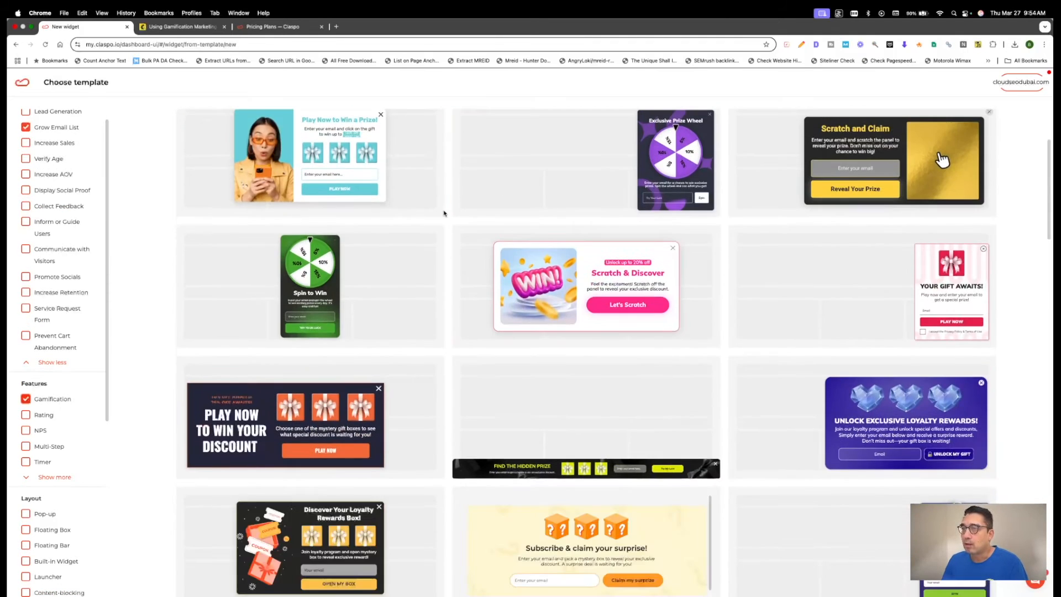
scroll(444, 214, down, 10)
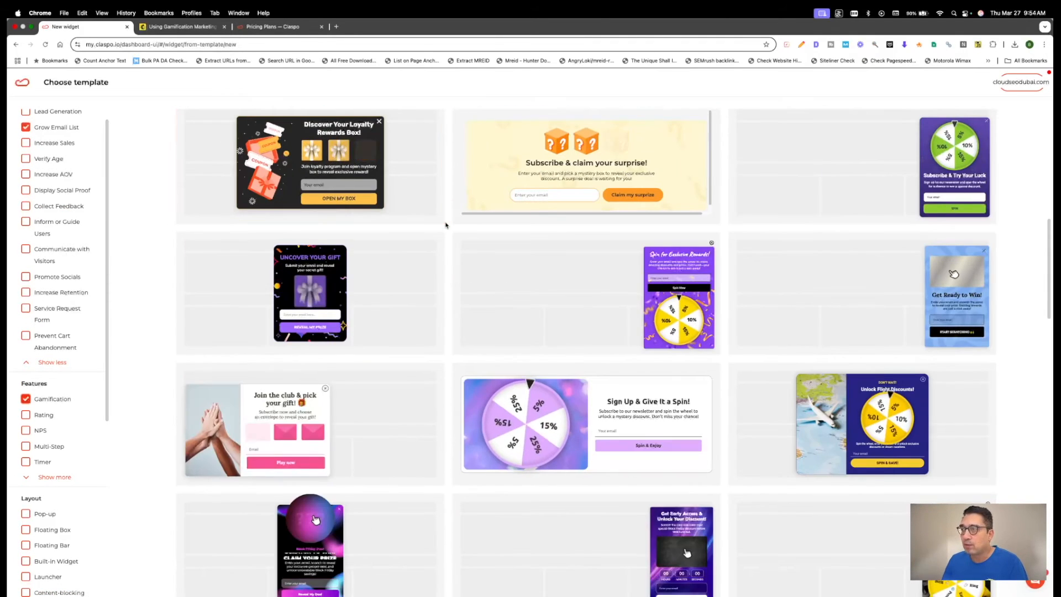
scroll(445, 225, down, 11)
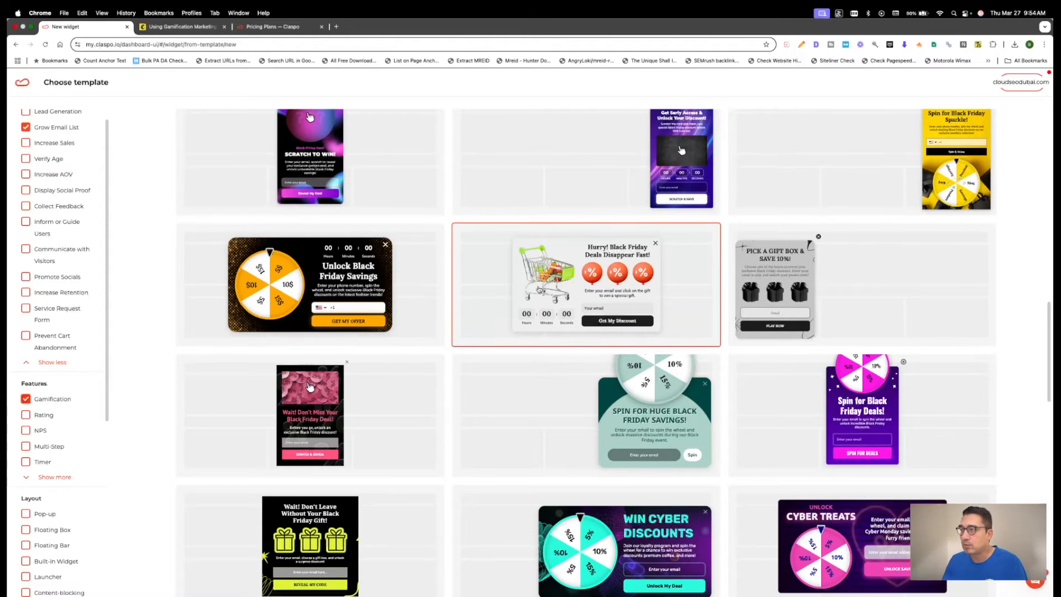
click(583, 277)
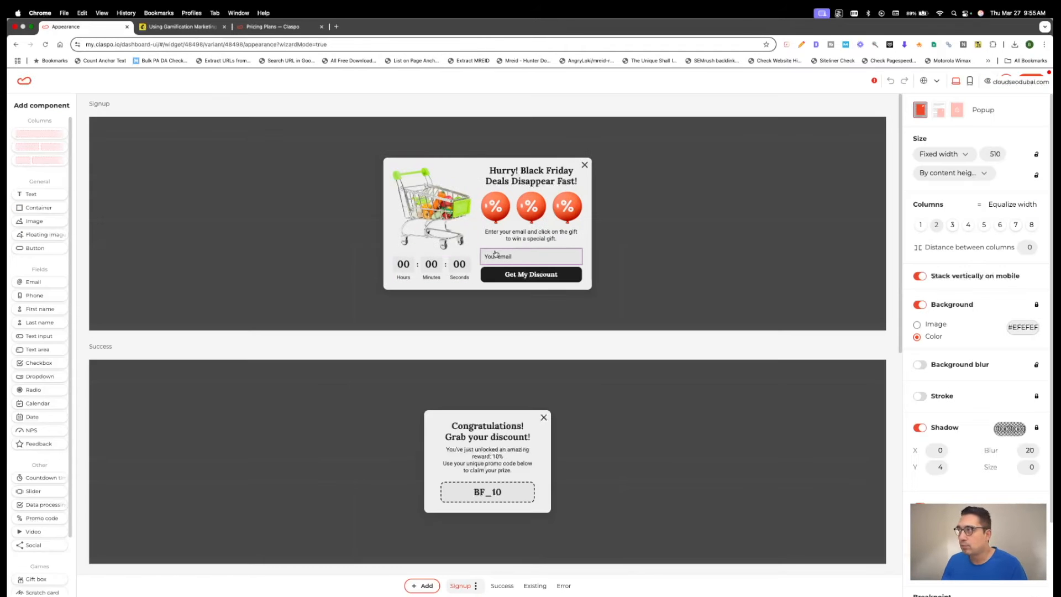
Step: Look over the template's screens and view the style settings of the shopping cart image in the Signup popup
scroll(622, 263, down, 6)
scroll(620, 268, up, 6)
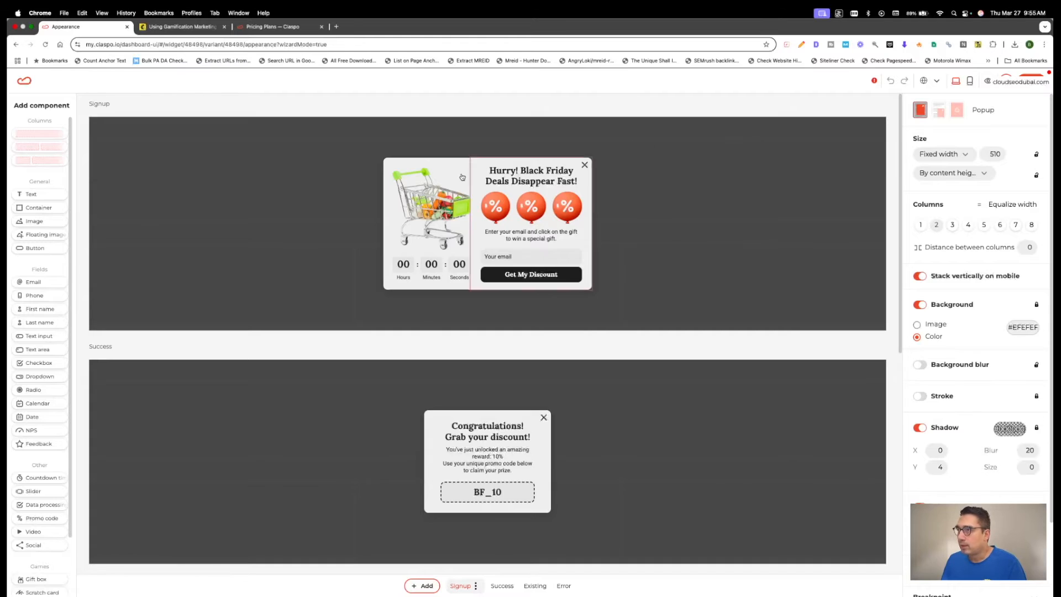
click(433, 201)
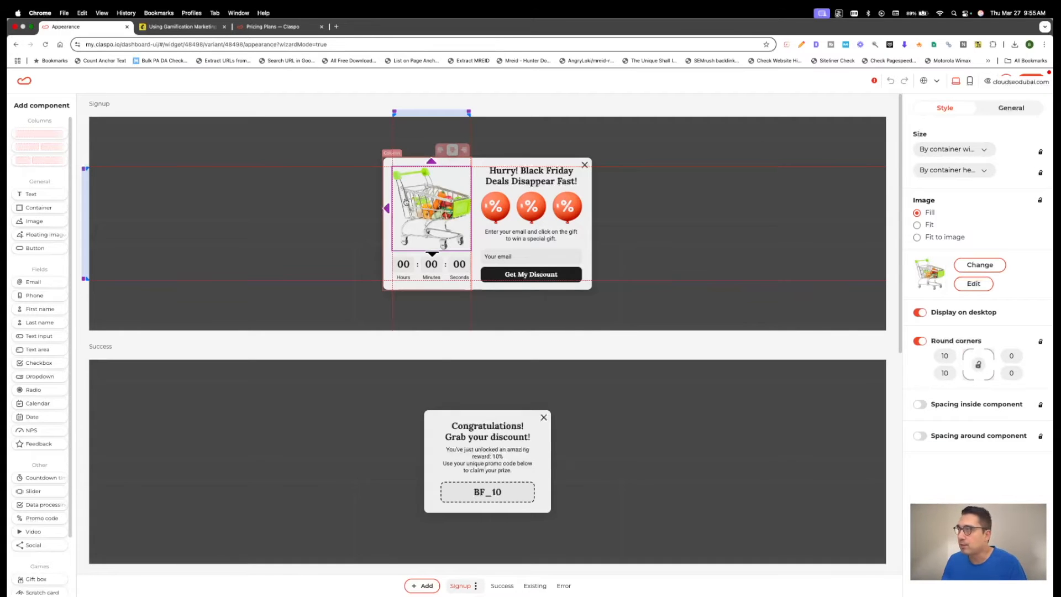
Step: Try the Regular text style and the Field text style on the Signup popup's headline
click(555, 181)
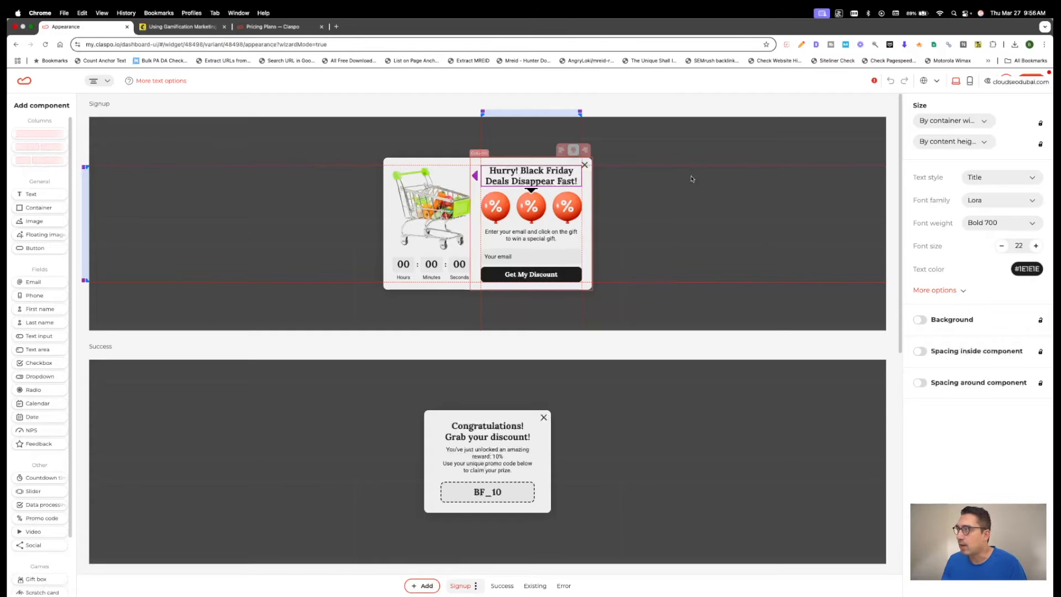
click(981, 178)
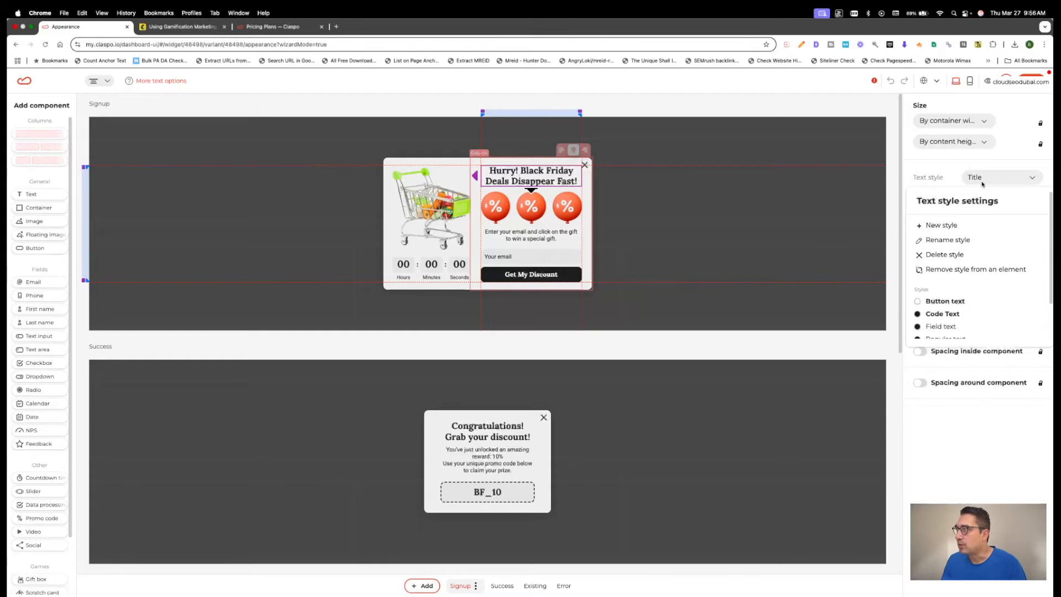
scroll(951, 296, down, 2)
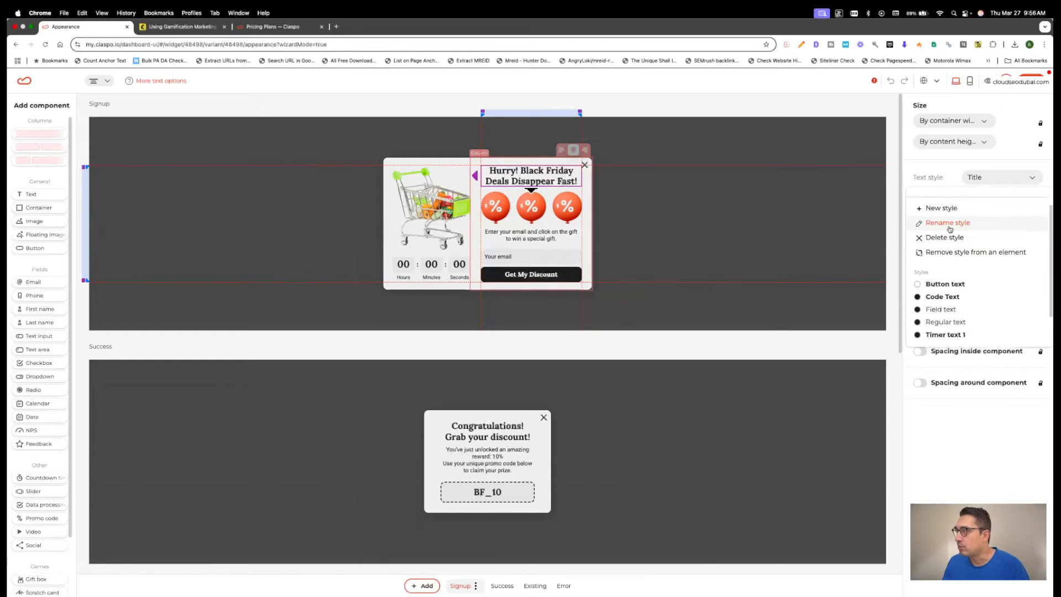
scroll(958, 299, down, 1)
click(958, 303)
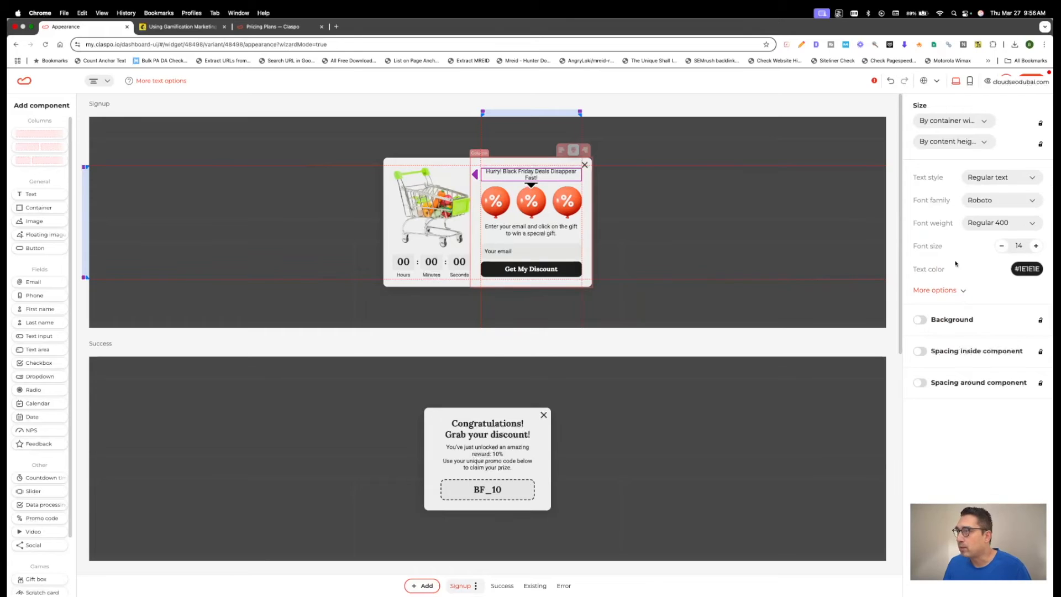
click(1003, 176)
scroll(973, 301, down, 2)
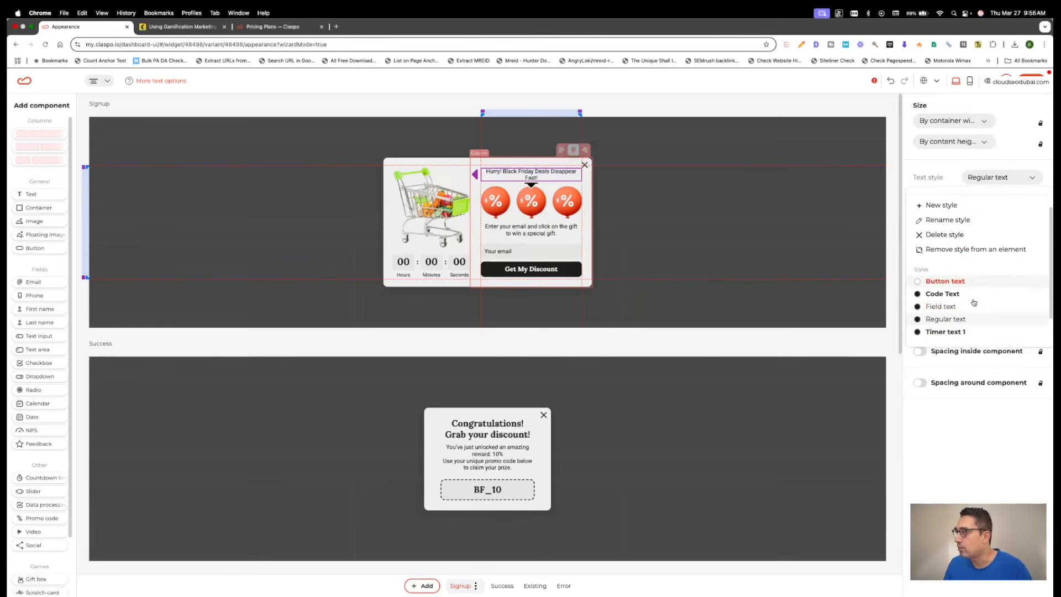
click(966, 289)
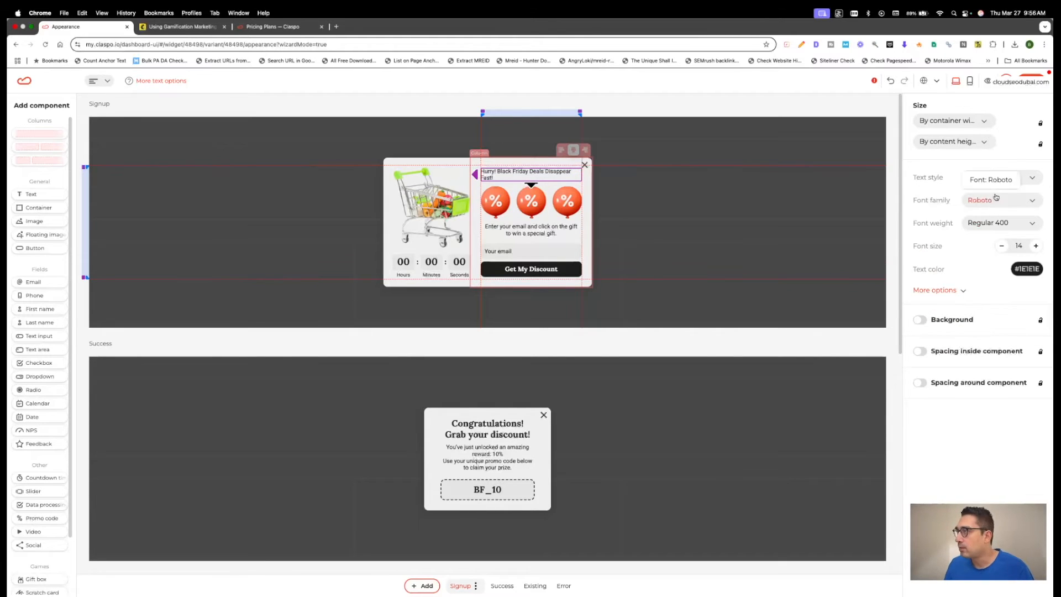
Step: Apply the Timer text 1 style to the Signup popup's headline
click(995, 177)
scroll(991, 294, down, 2)
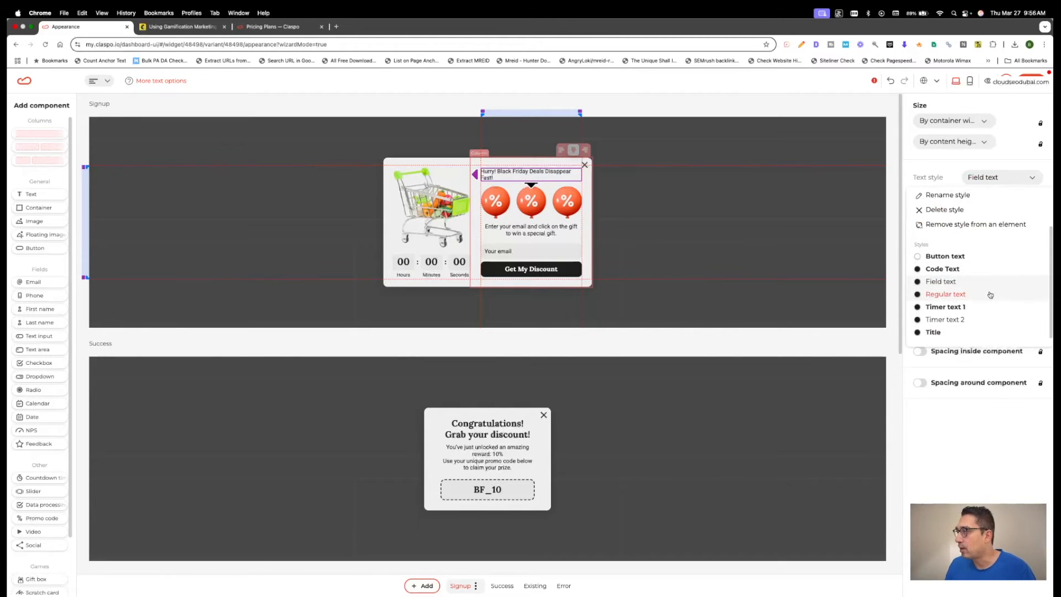
click(980, 307)
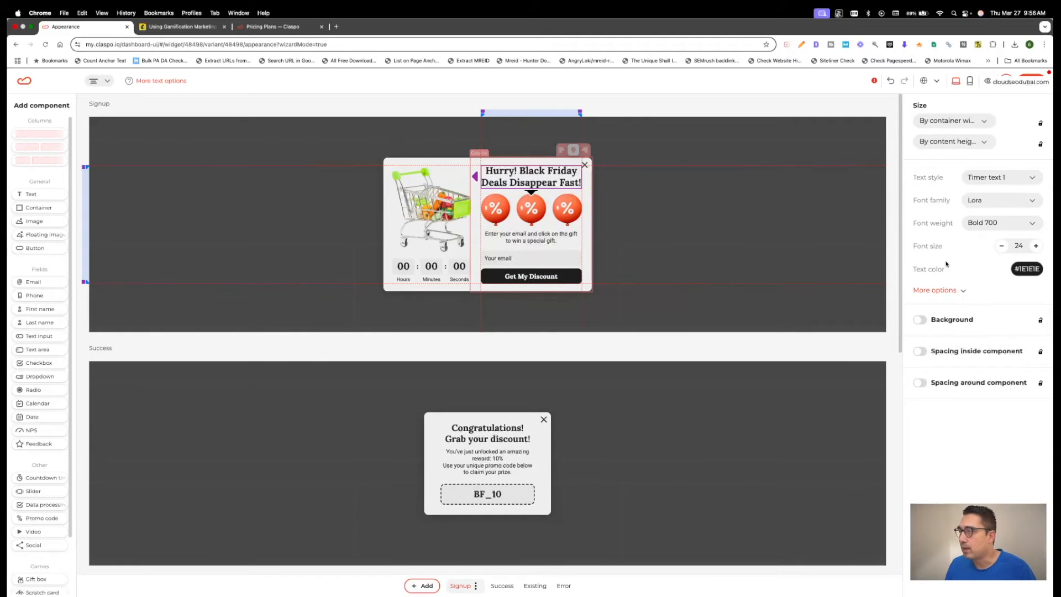
Step: Change the headline's font family to Noto Sans and close the font list
click(1007, 202)
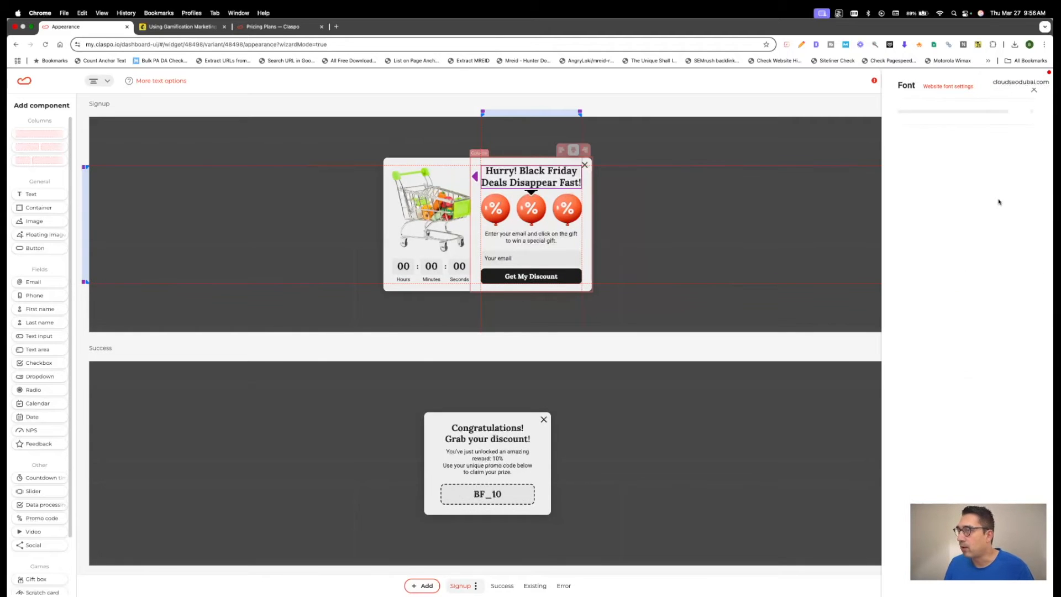
scroll(958, 210, down, 3)
click(953, 231)
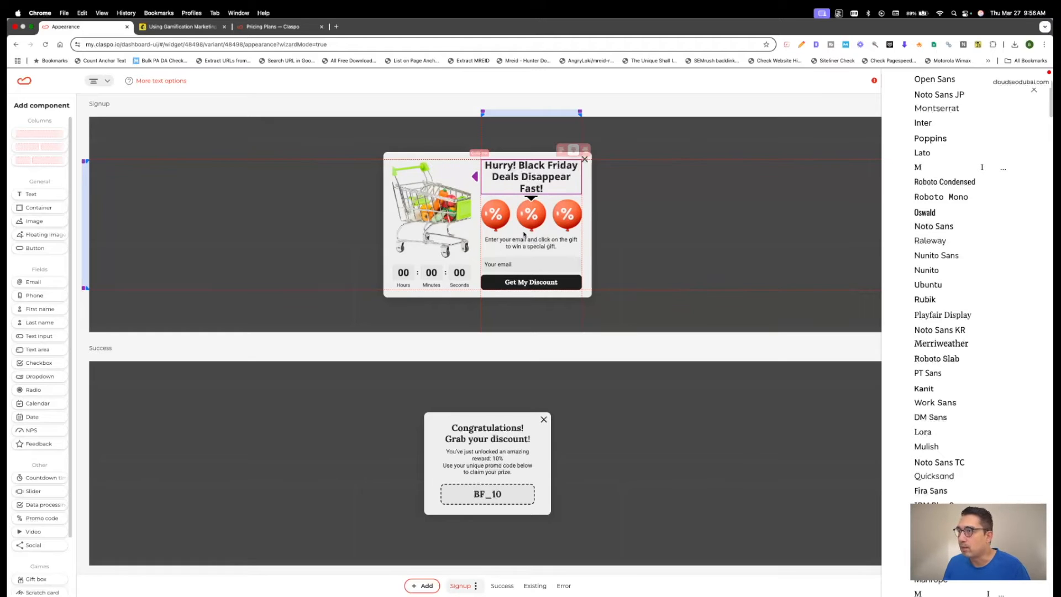
click(501, 177)
Step: Resize the shopping cart image to a fixed width of 178 and height of 235, and slightly widen its column
click(429, 165)
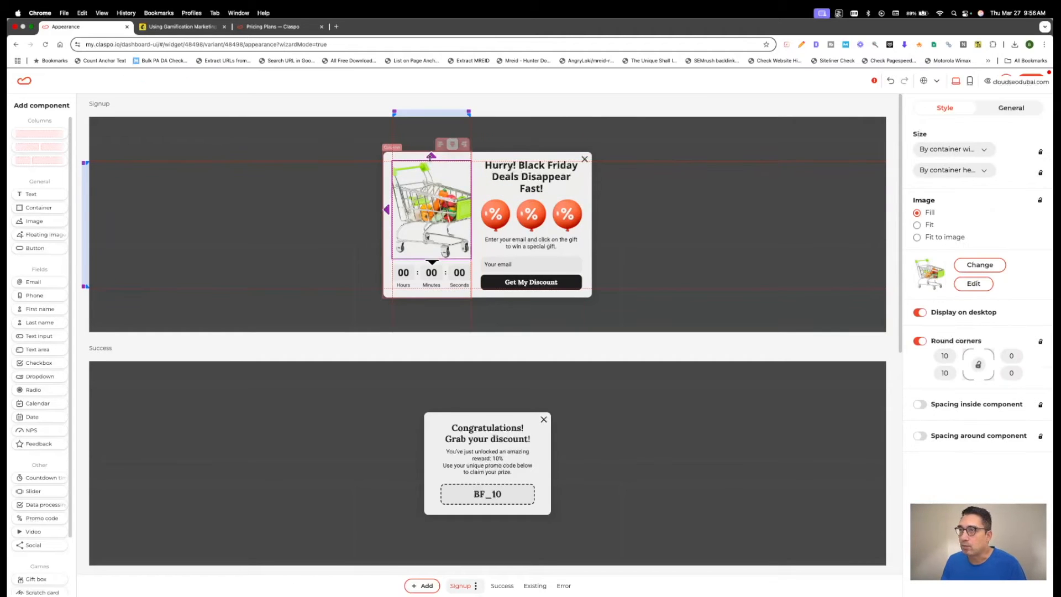
drag(431, 156, 431, 151)
drag(387, 216, 396, 217)
drag(470, 217, 477, 217)
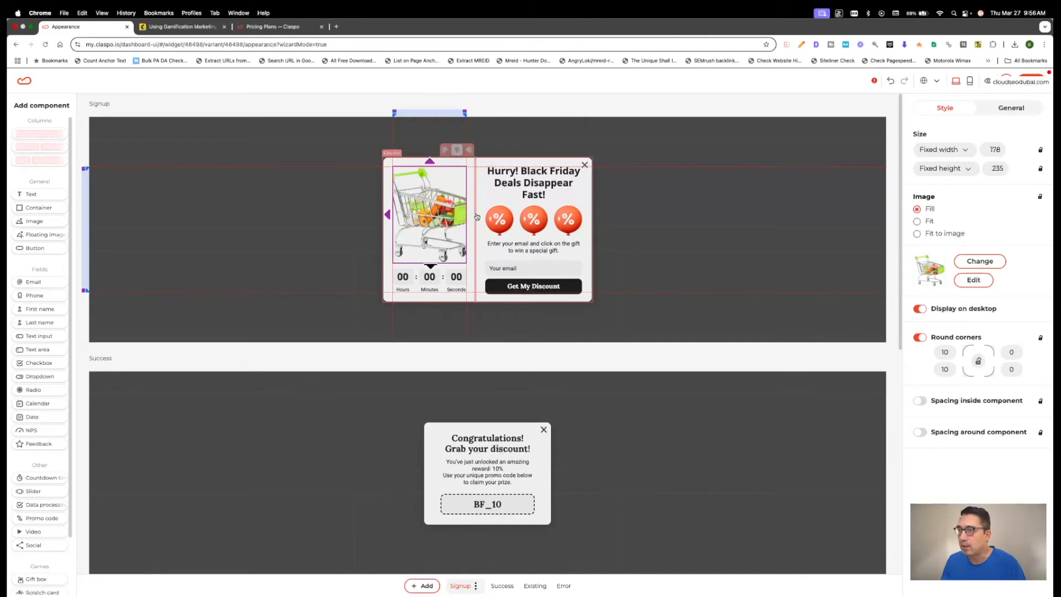
Step: Open the rewards editor for the balloon gift boxes in the Signup popup
click(475, 217)
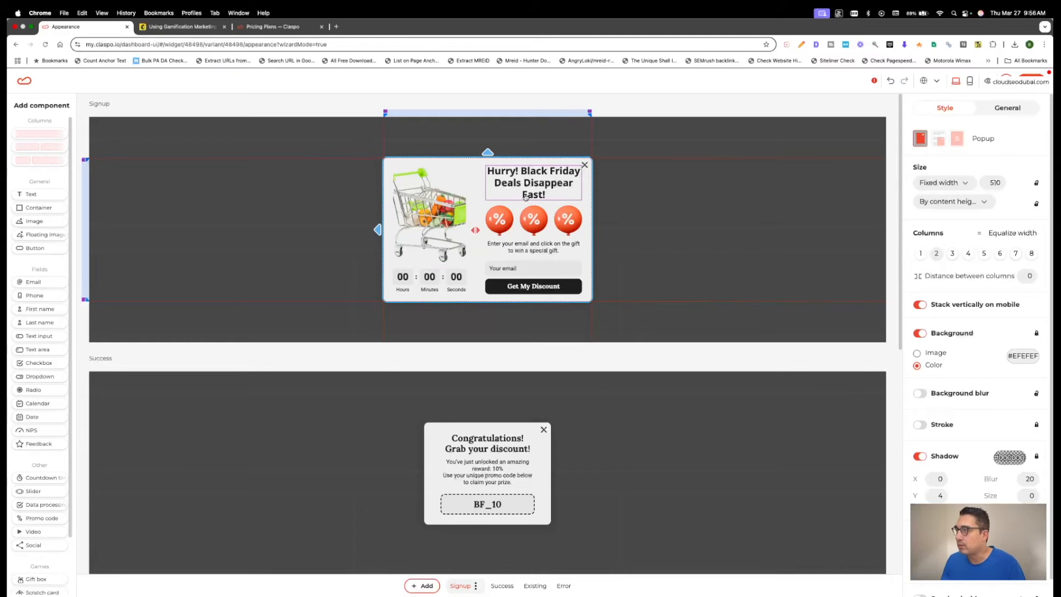
scroll(983, 236, down, 1)
click(521, 217)
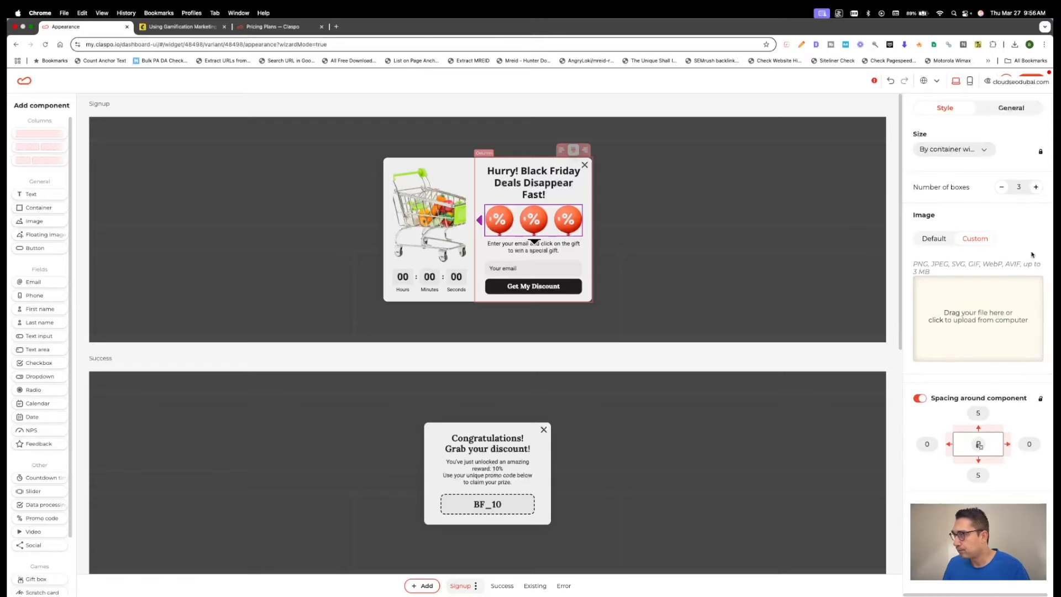
click(1011, 108)
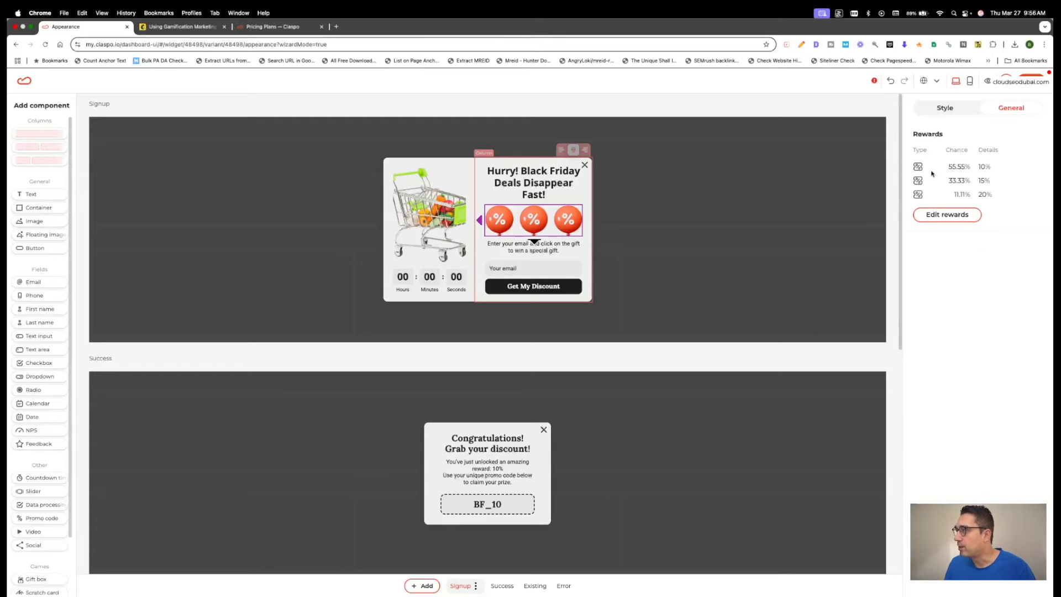
click(947, 214)
Step: Set the first reward to a win chance of 10 and a 70% discount, and the second to a chance of 5 and 50%
key(Tab)
double_click(707, 159)
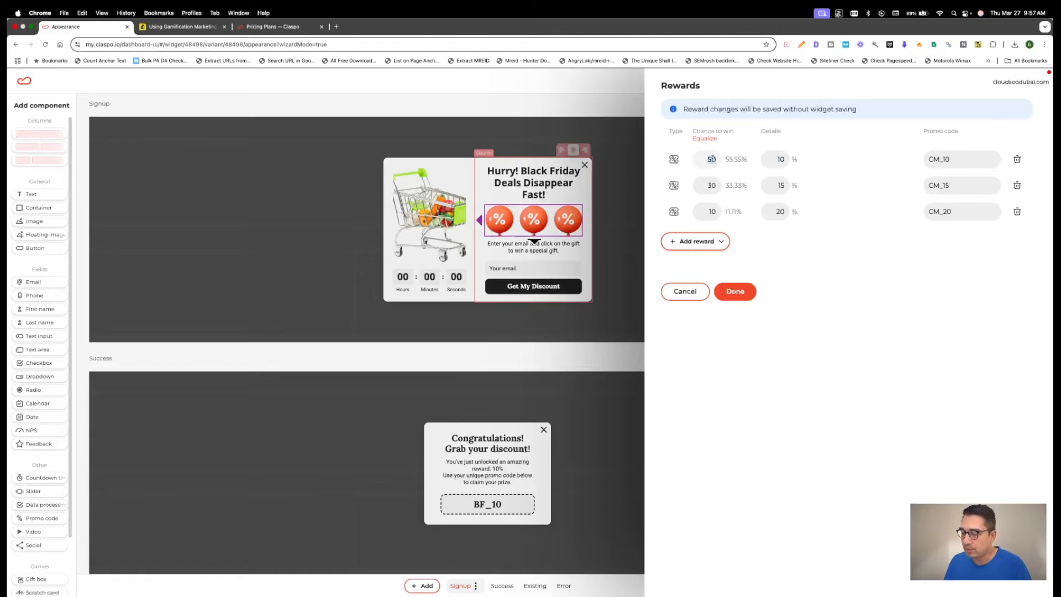
double_click(780, 185)
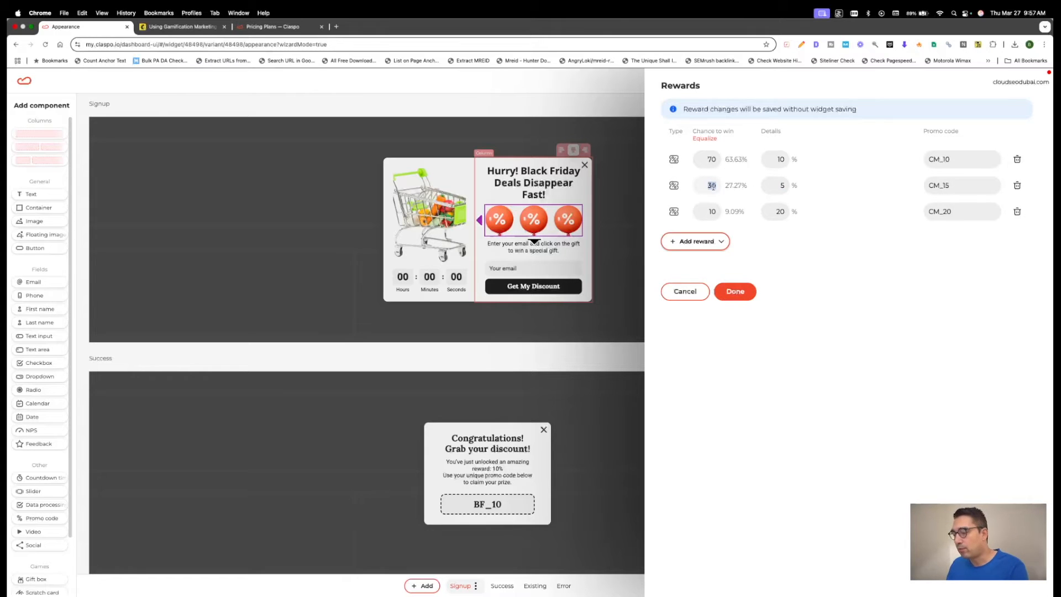
click(773, 185)
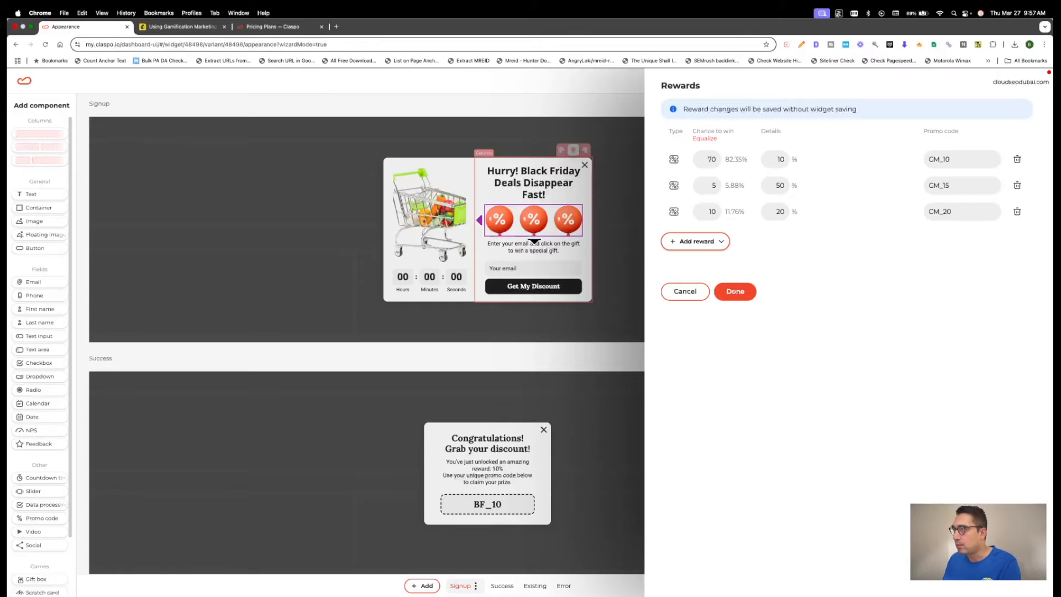
text(10)
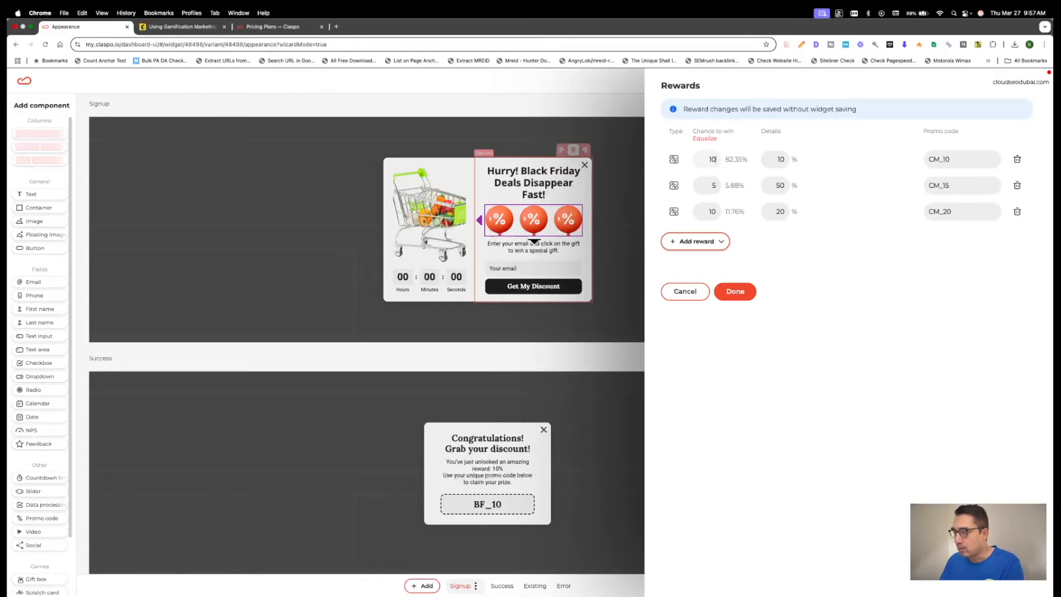
key(Tab)
text(7)
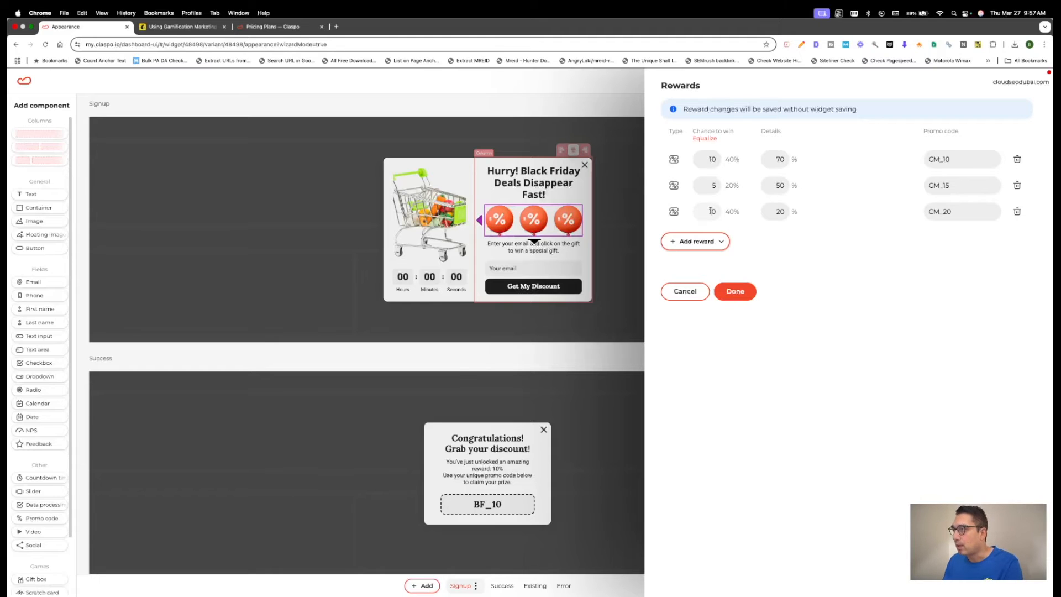
Step: Set the third reward's win chance to 80 and its discount to 3%
text(80)
key(Tab)
text(3)
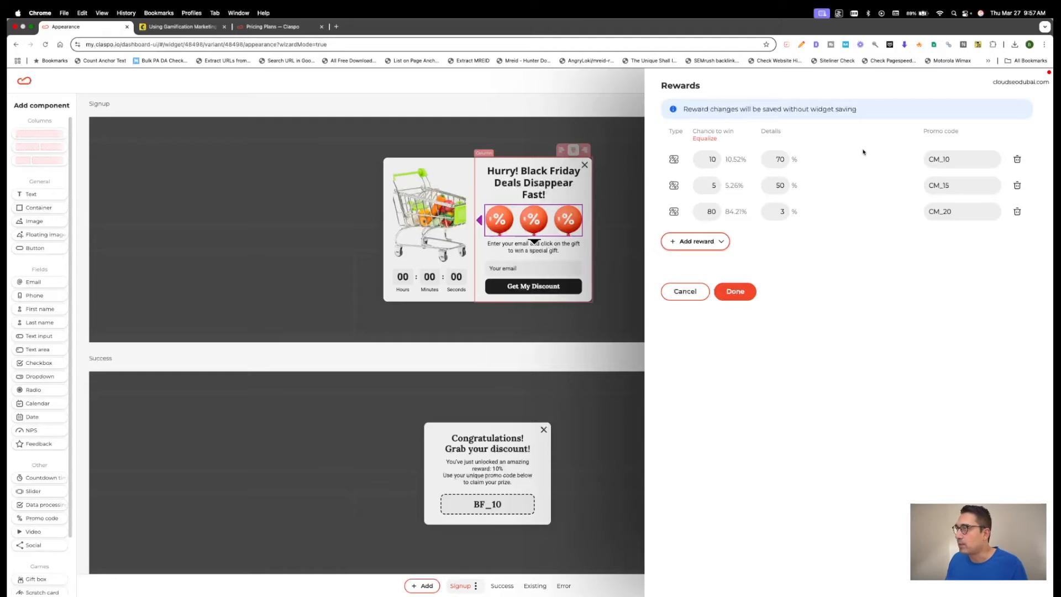
Step: Replace the three rewards' promo codes with Cloud_23, Cloud_50 and Cloud_30
double_click(952, 159)
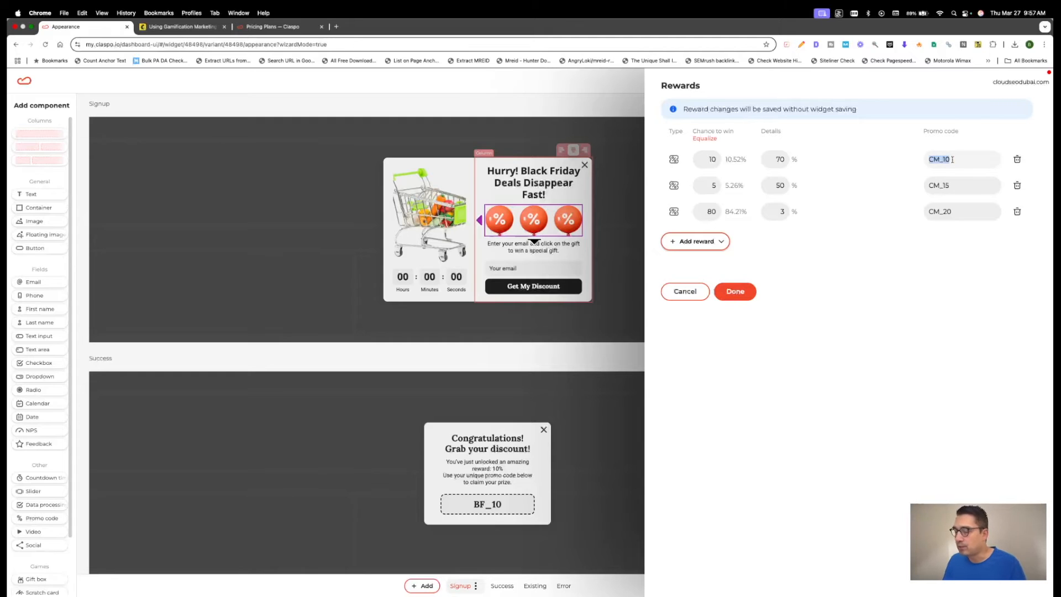
text(Cloud_23)
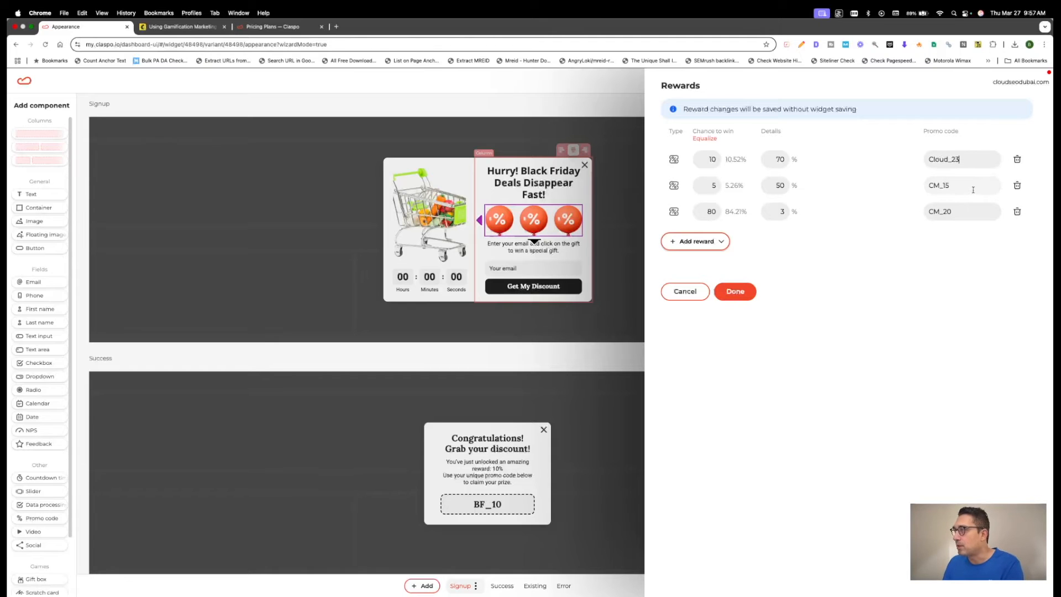
double_click(973, 190)
text(C)
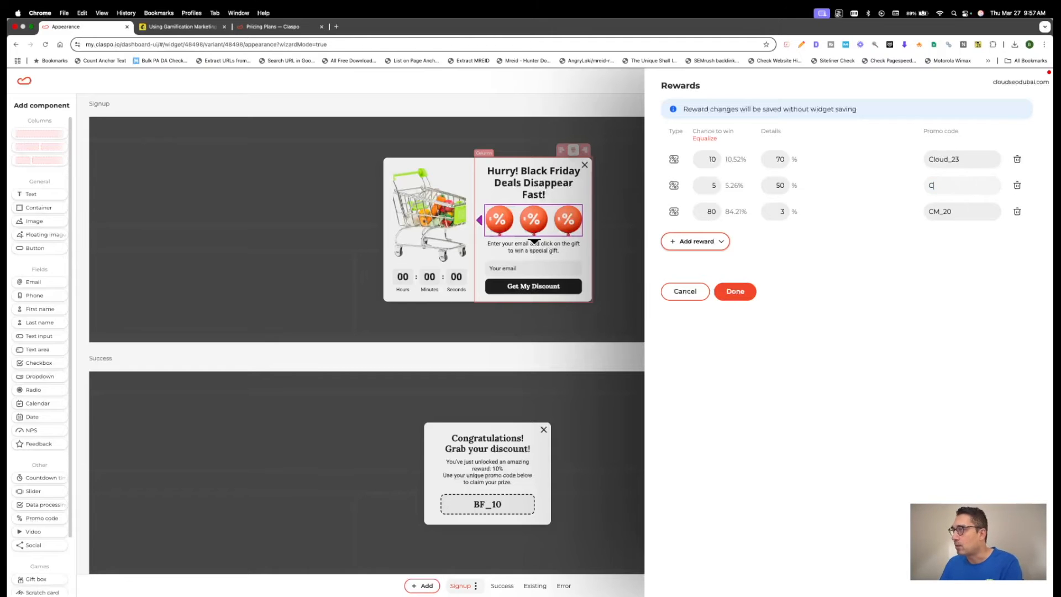
text(loud_40)
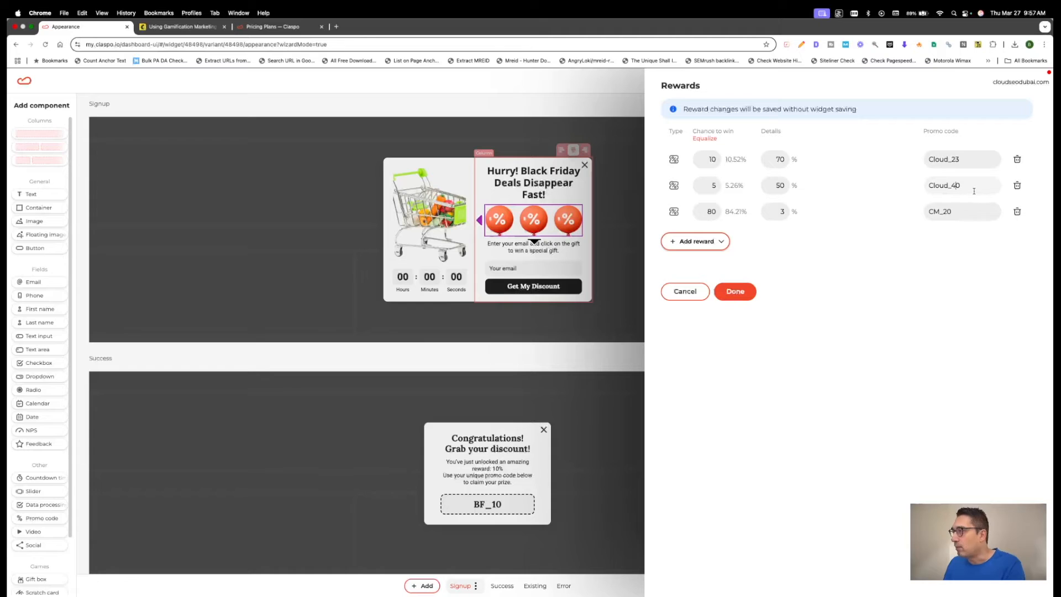
double_click(946, 212)
text(C)
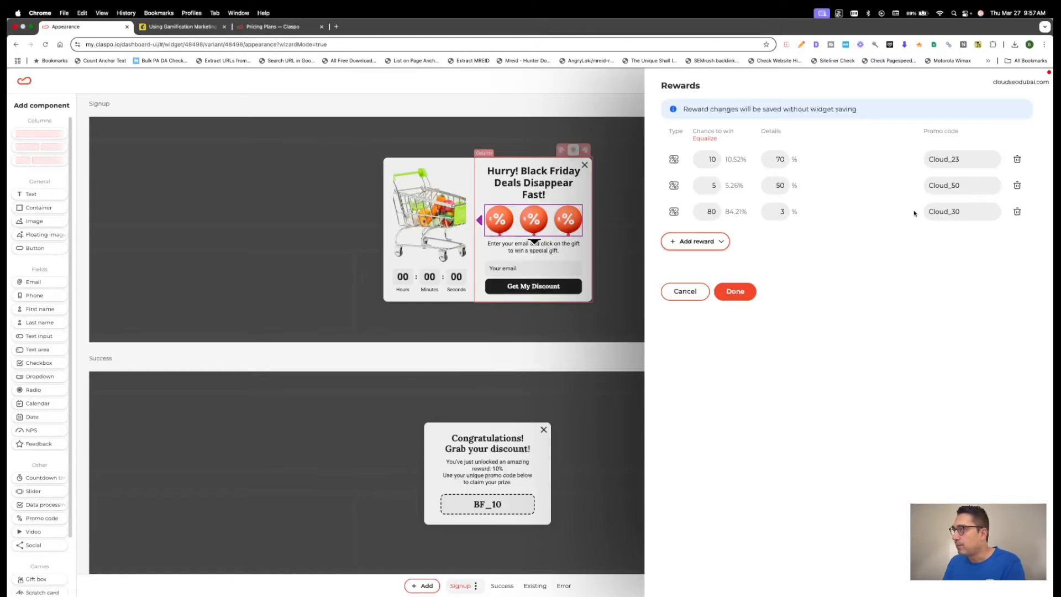
Step: Change the three promo codes to Cloud_10, Cloud_5 and Cloud_3, and save the rewards
drag(952, 157, 972, 157)
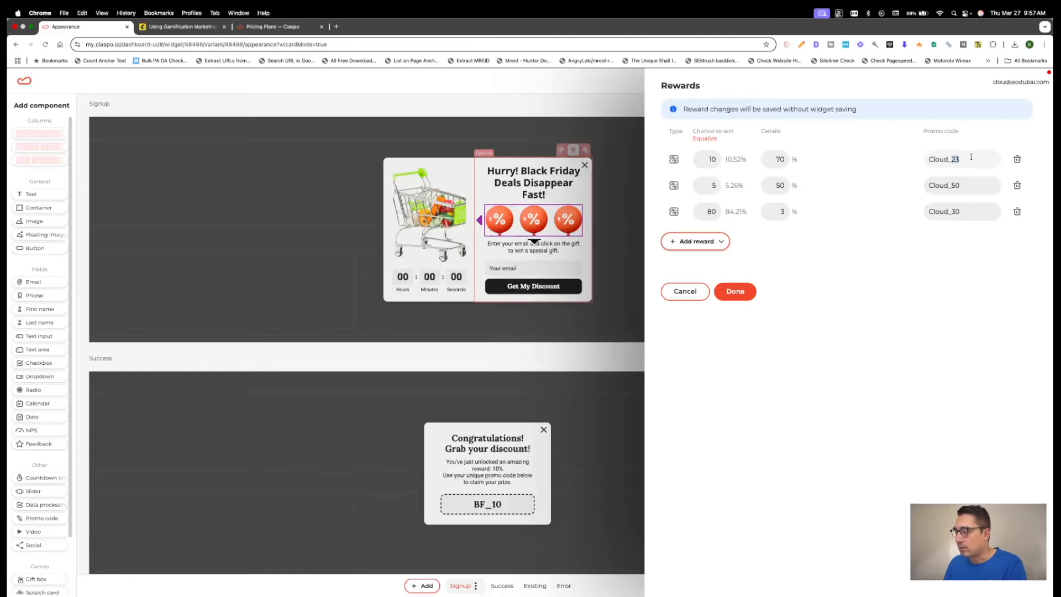
text(10)
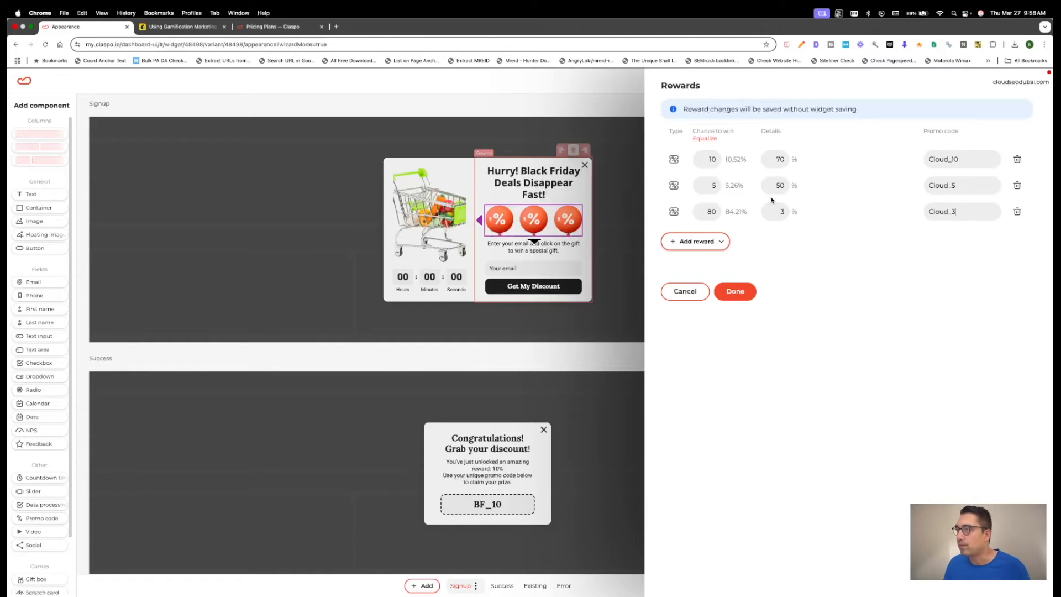
click(734, 292)
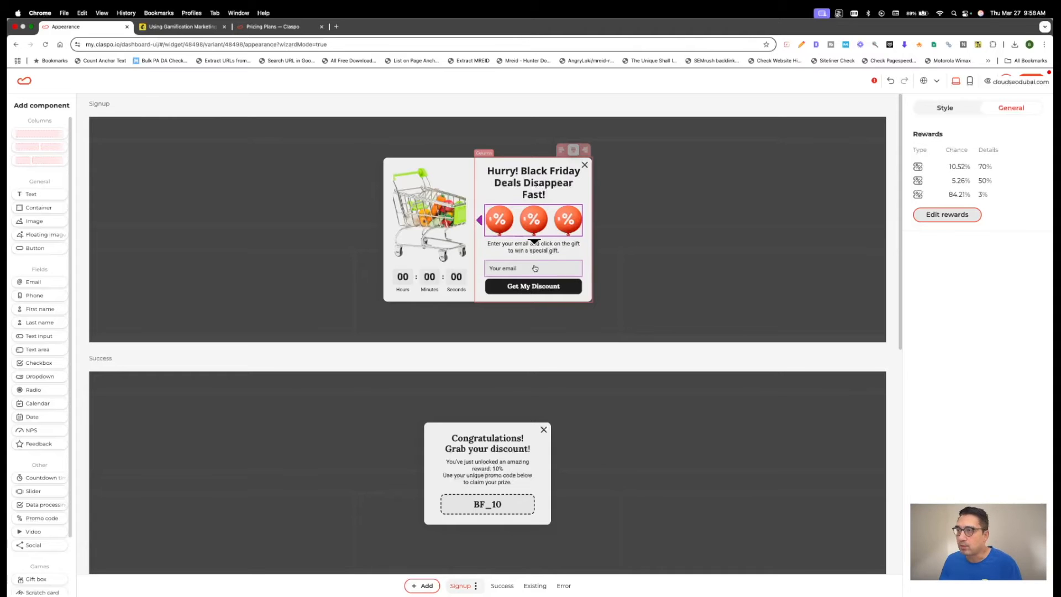
Step: Replace the Success popup's headline with "Thank You For Buying With CloudSEODubai"
scroll(534, 271, down, 3)
scroll(535, 287, down, 6)
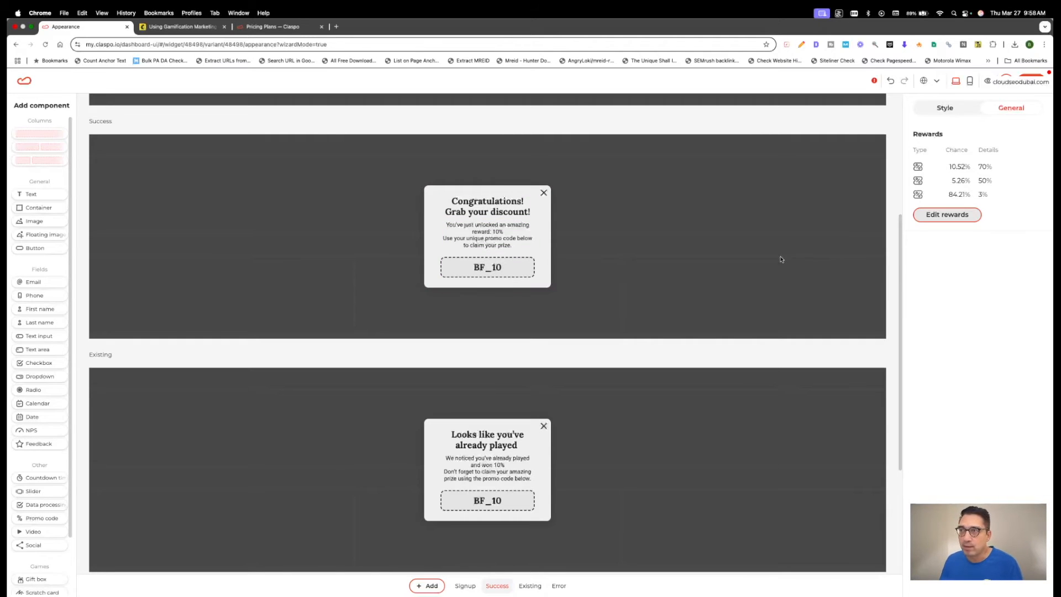
click(514, 204)
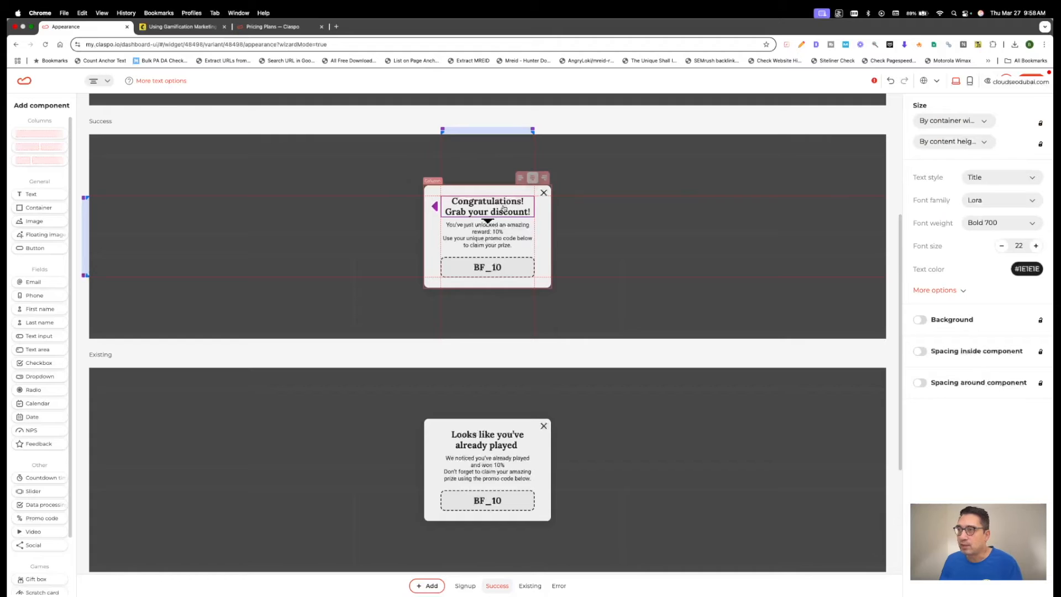
click(513, 244)
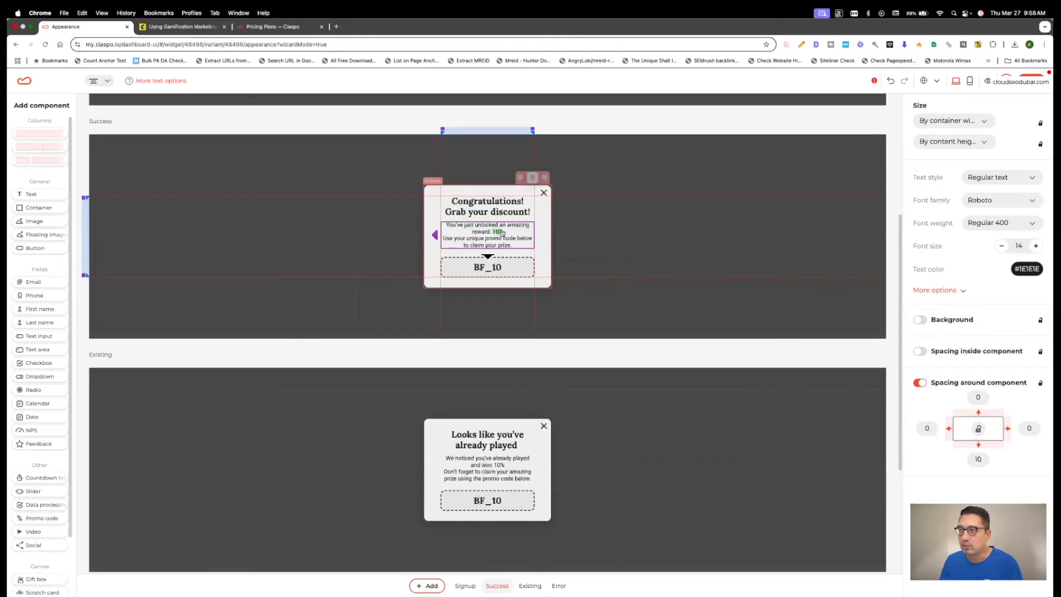
click(487, 207)
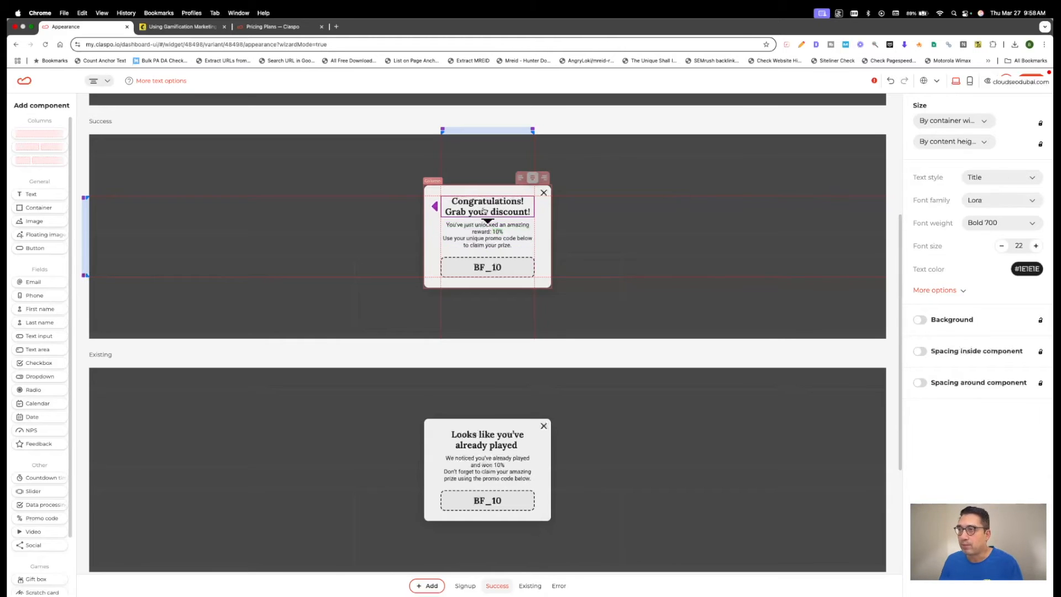
click(484, 208)
click(487, 212)
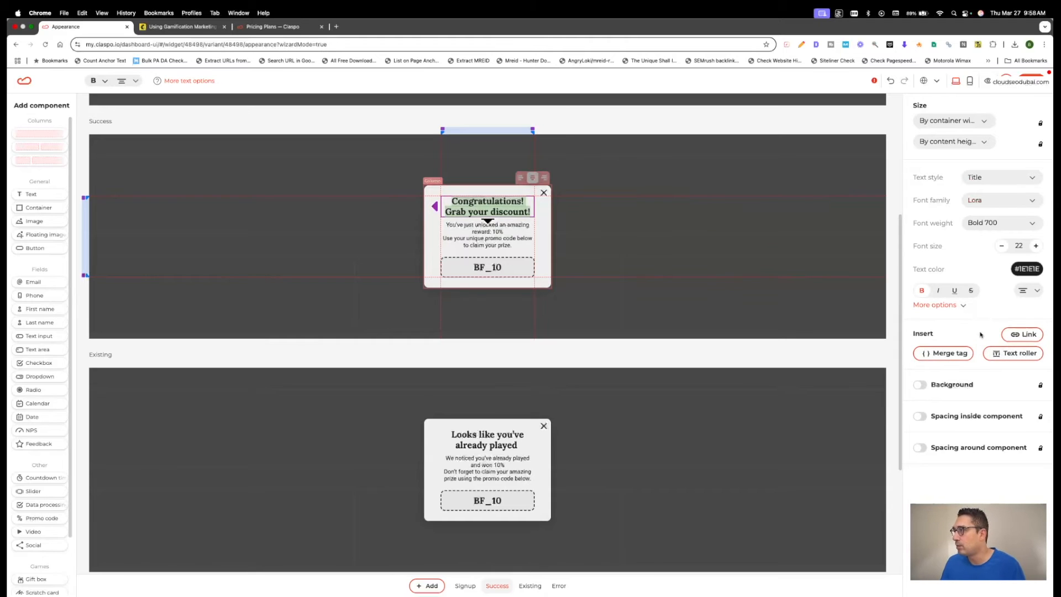
text(Thank You For)
text( Playing)
key(BackSpace)
key(BackSpace)
key(BackSpace)
key(BackSpace)
key(BackSpace)
key(BackSpace)
key(BackSpace)
text(Buy)
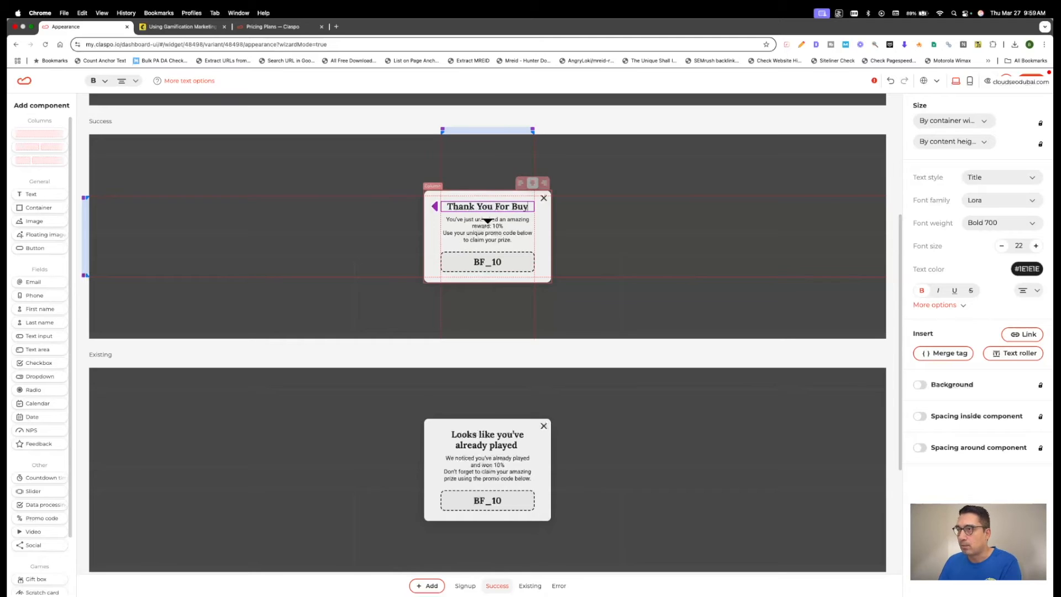
text(ing With CloudSEO)
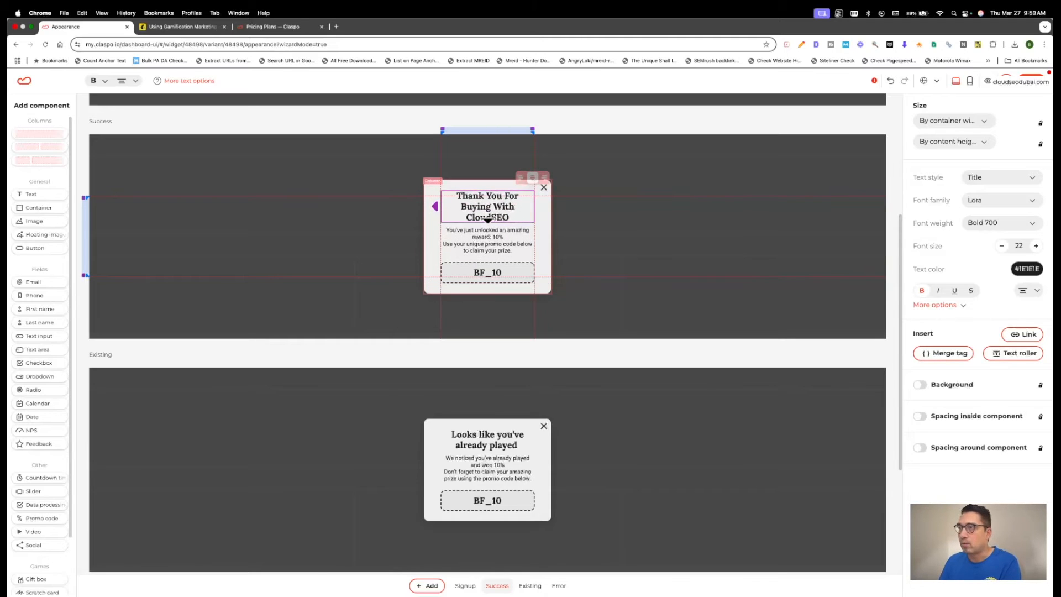
text(Dubai)
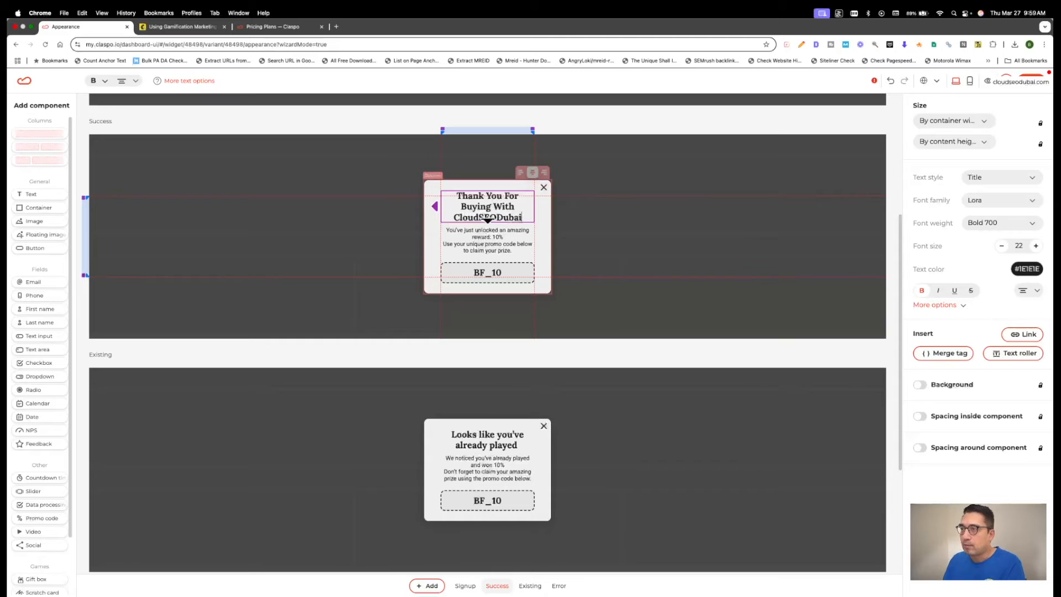
Step: Replace the words before the discount tag in the Success popup's body text with "Use Your:"
click(494, 234)
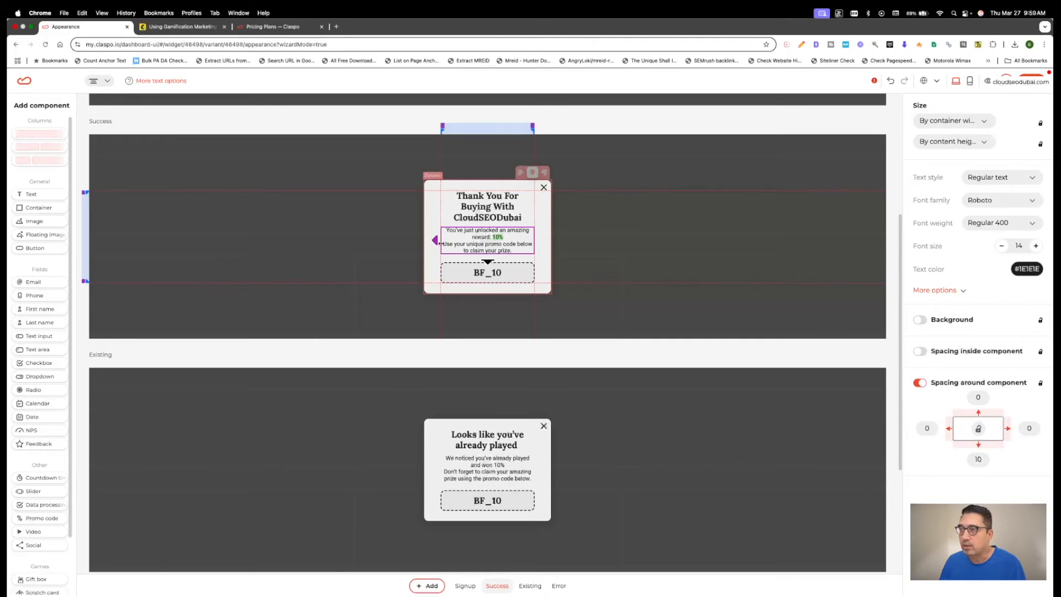
double_click(457, 234)
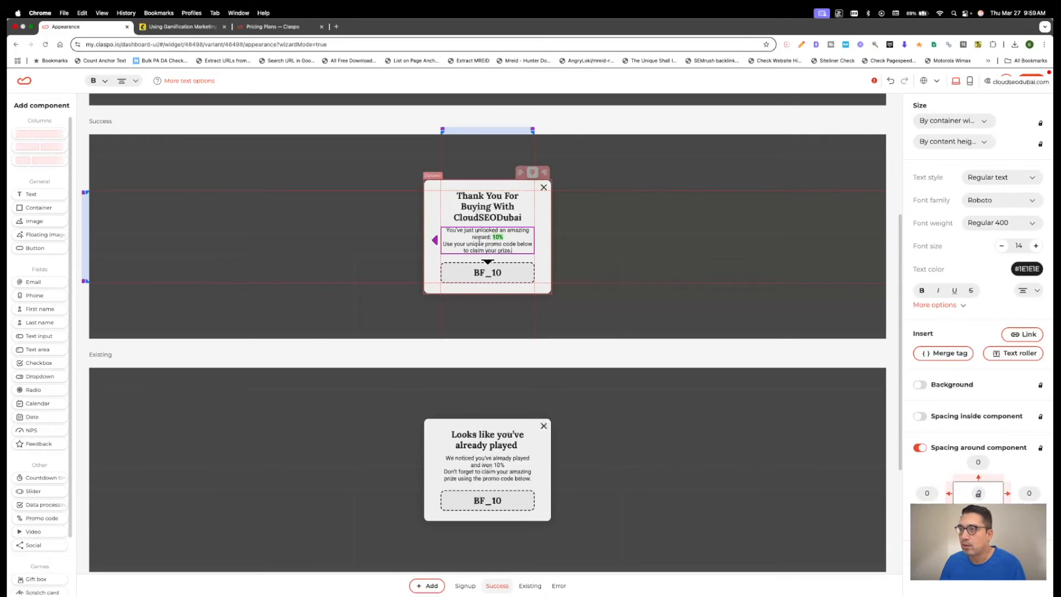
drag(448, 232, 491, 237)
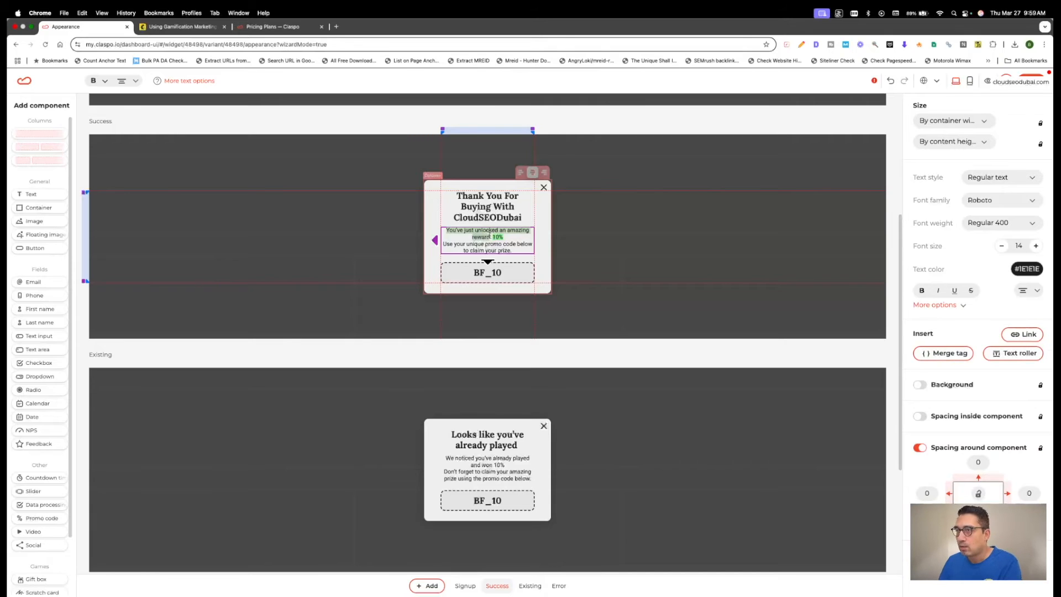
text(Use Your:)
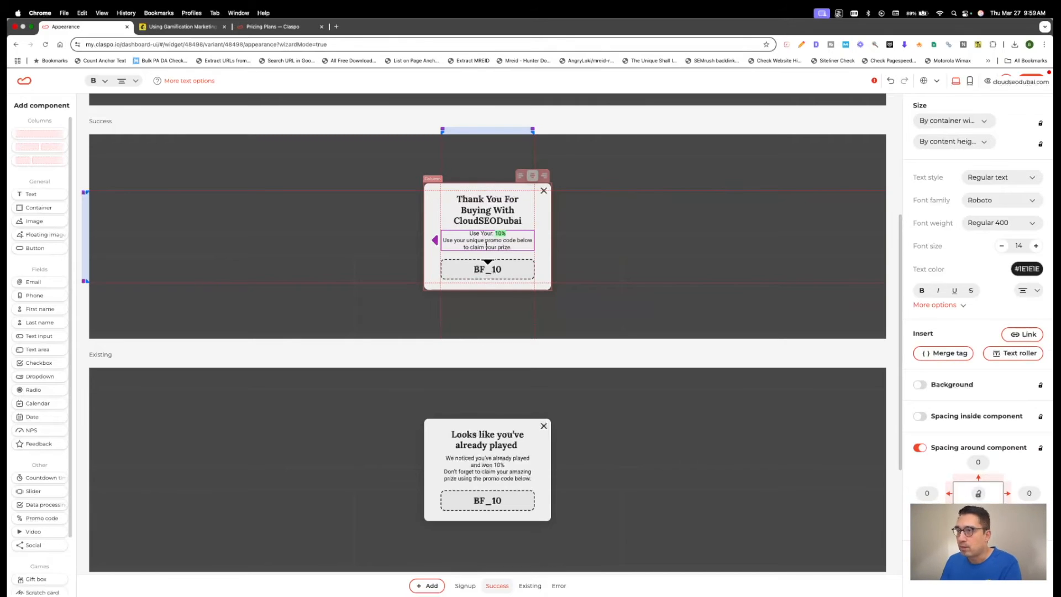
Step: Shorten the second sentence of the Success popup's body text to "promo code below To Save"
drag(445, 240, 485, 240)
key(BackSpace)
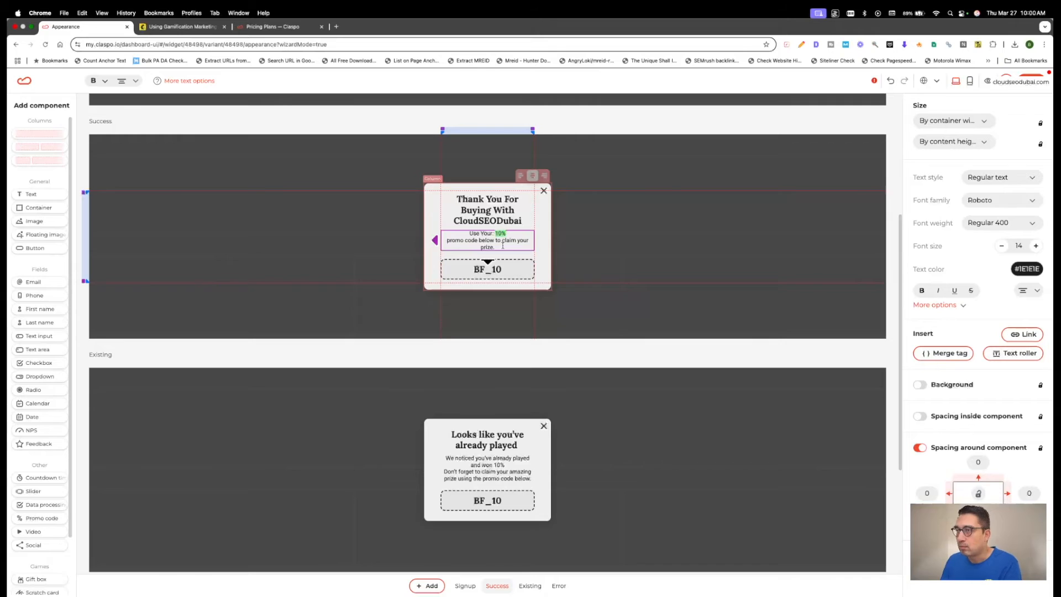
drag(496, 240, 496, 248)
text(To a)
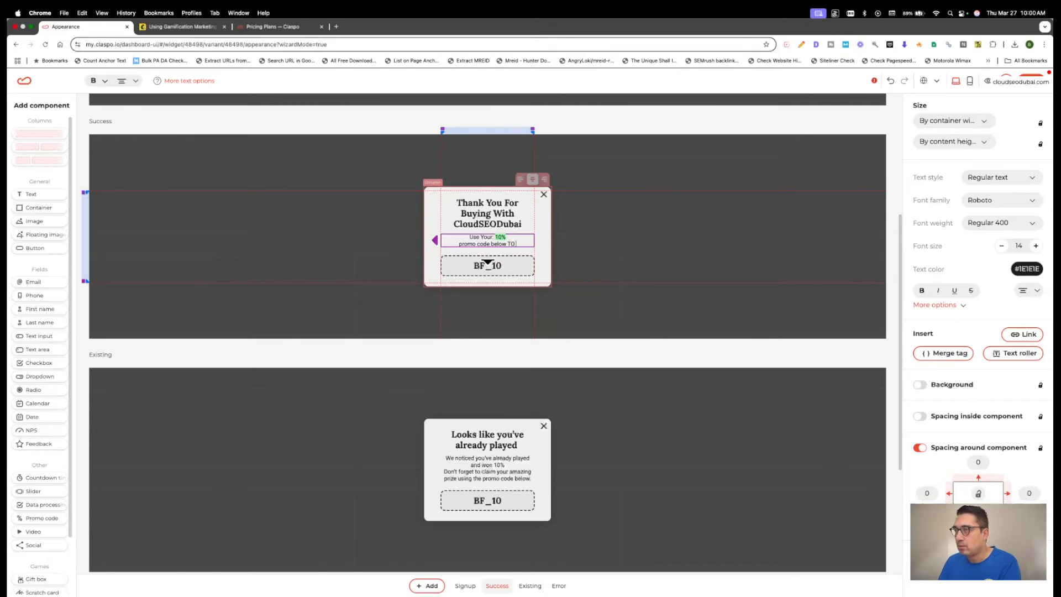
key(BackSpace)
text(Save)
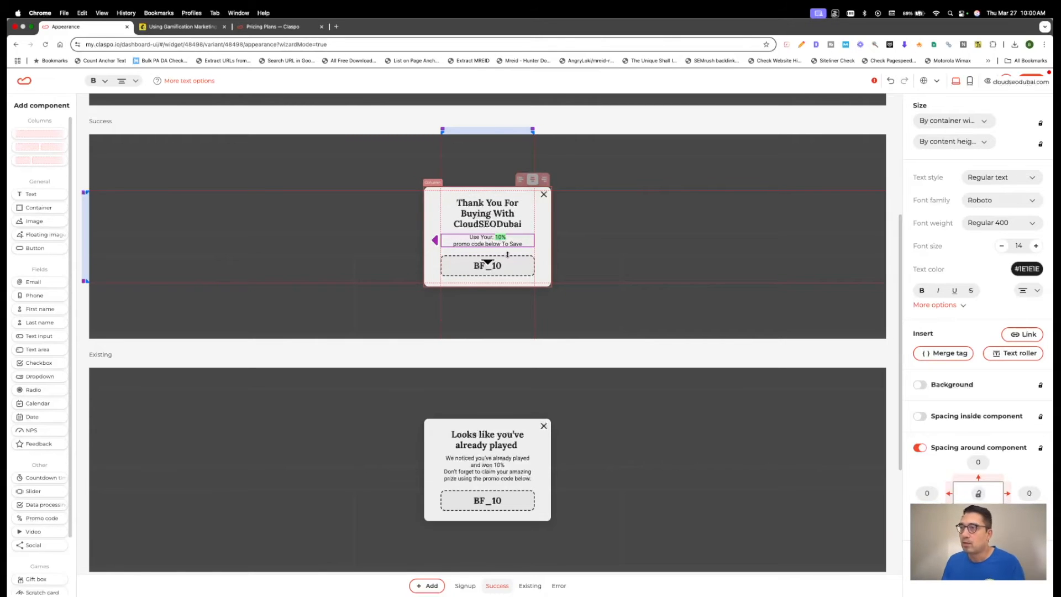
Step: Make the words "To Save" bold in the Success popup's body text
drag(512, 243, 522, 244)
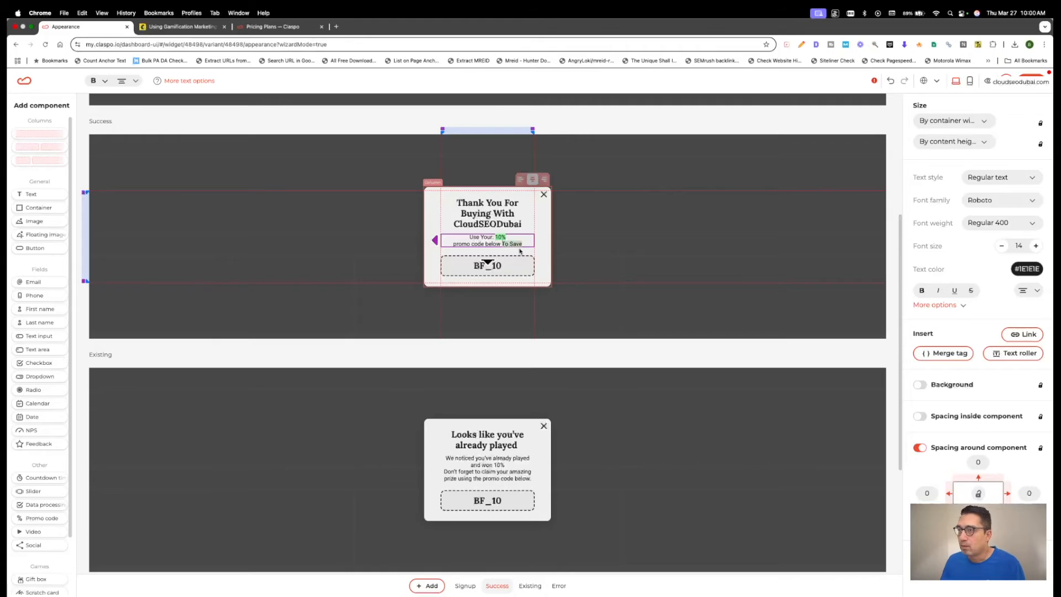
click(923, 291)
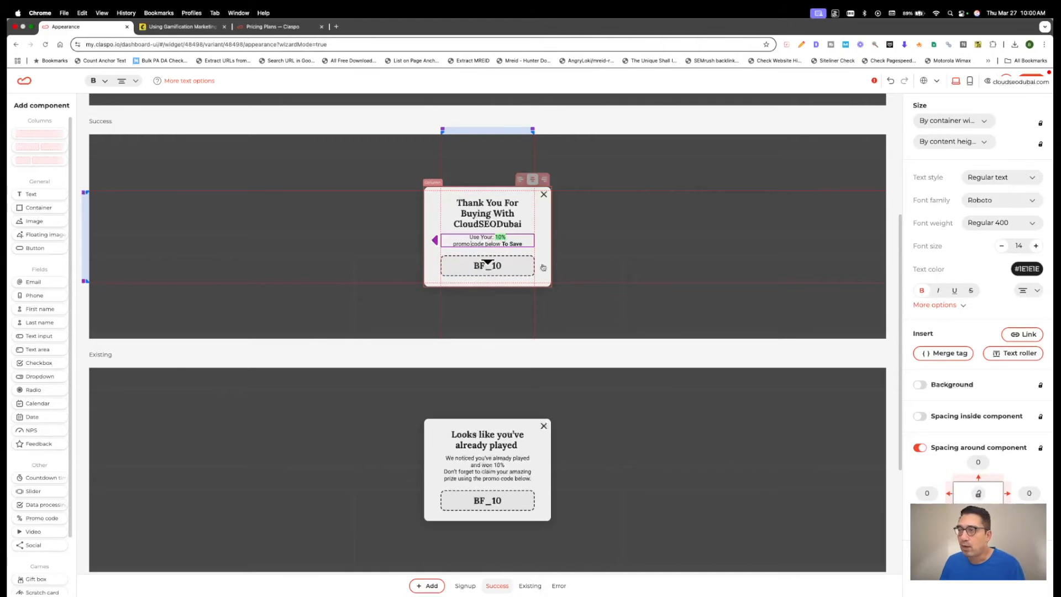
scroll(488, 262, down, 3)
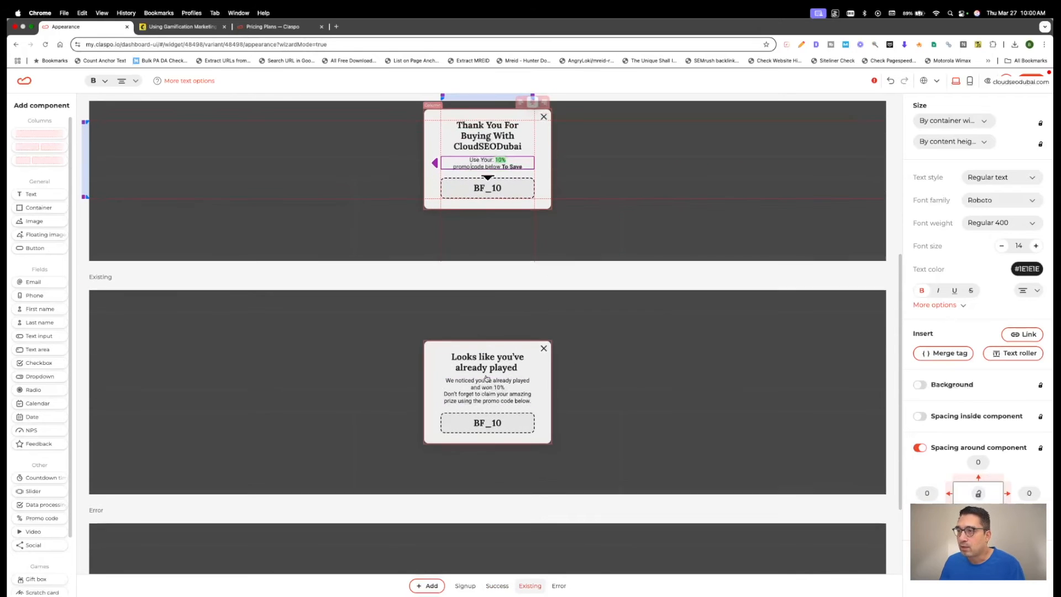
Step: Review the popup's Existing and Error views
scroll(489, 347, down, 3)
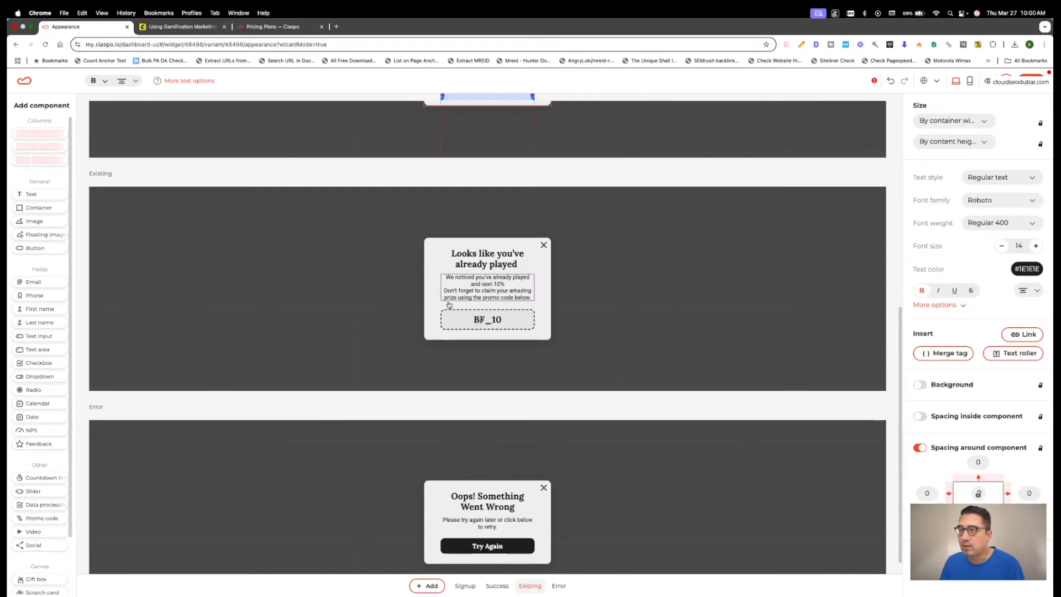
scroll(491, 301, down, 2)
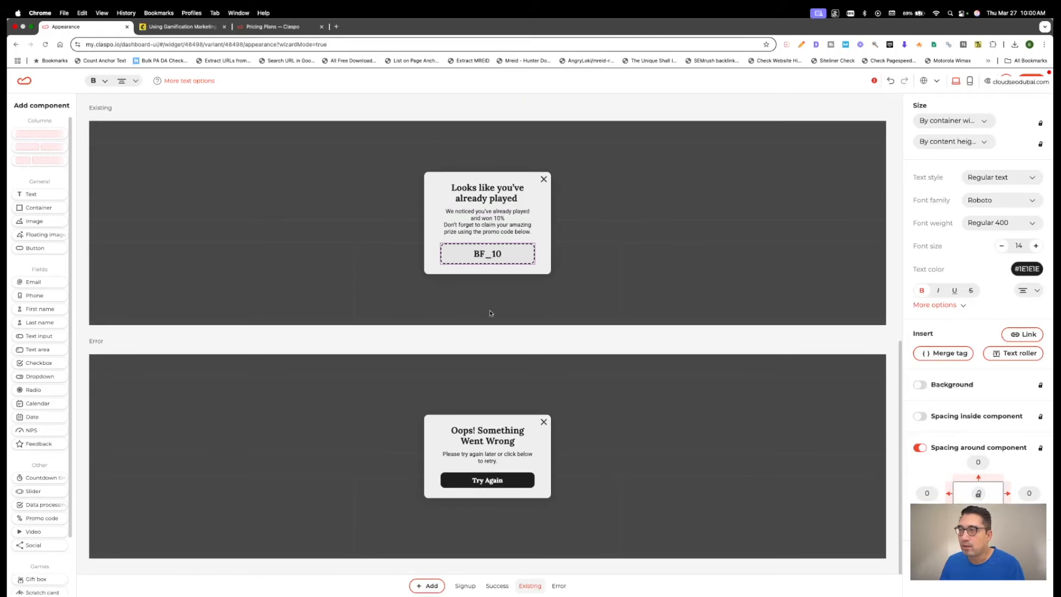
scroll(498, 298, up, 3)
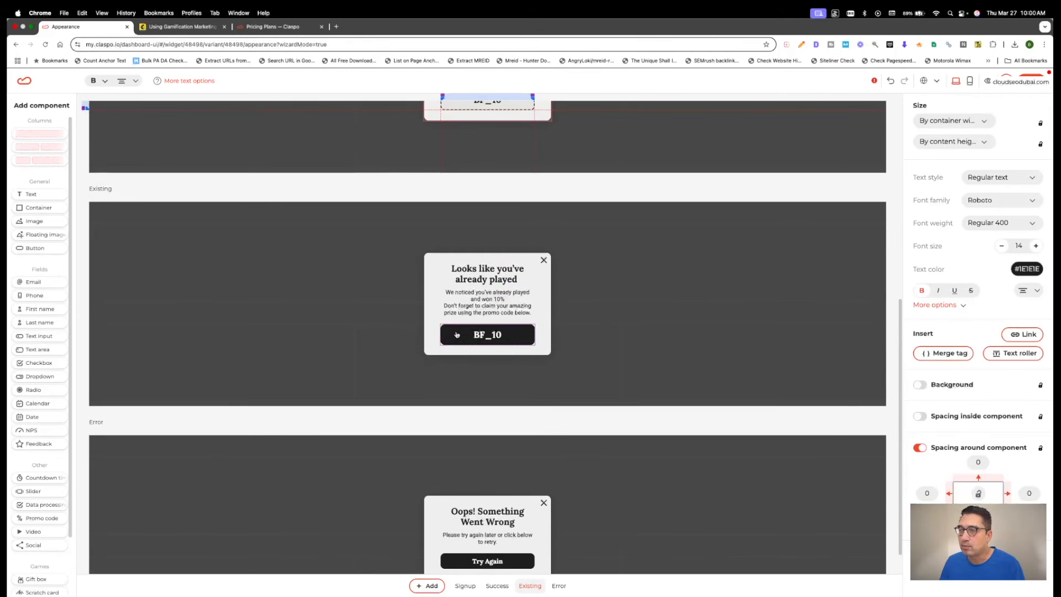
scroll(531, 355, down, 3)
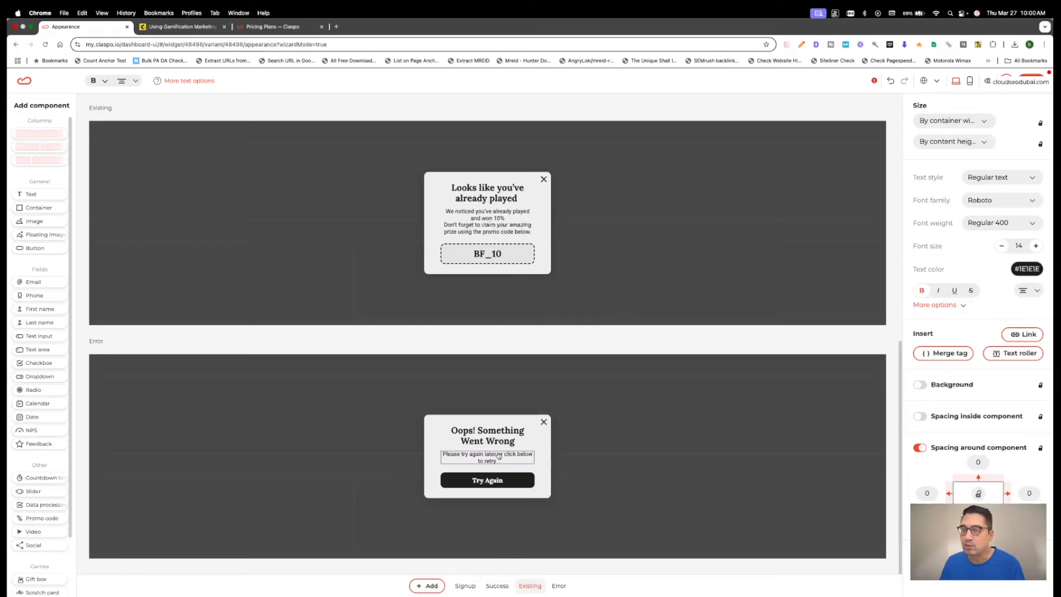
scroll(566, 453, up, 10)
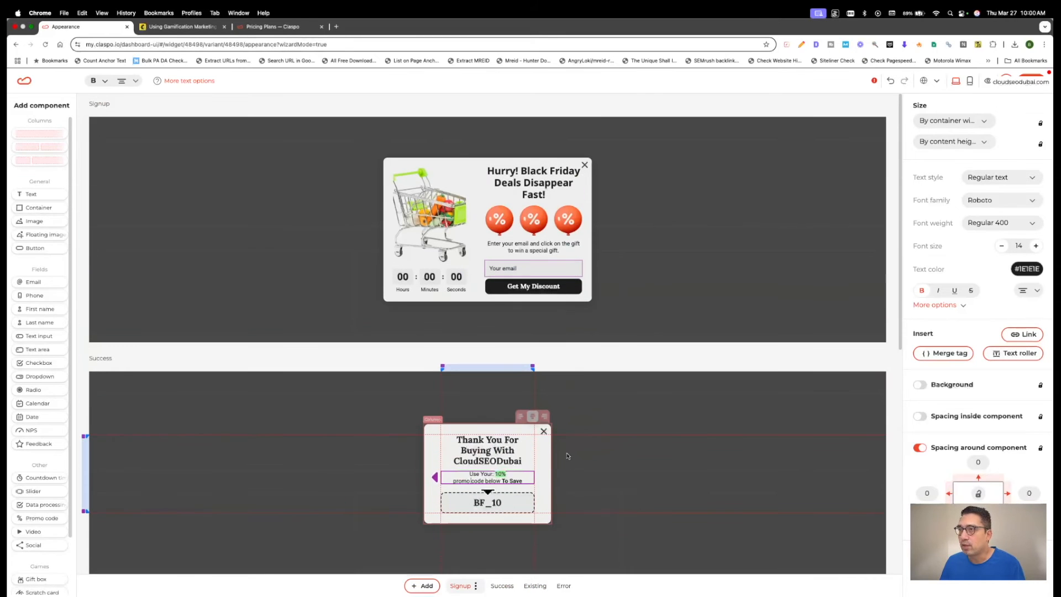
Step: Set the Signup popup's background to the solid red colour #B22626
click(468, 173)
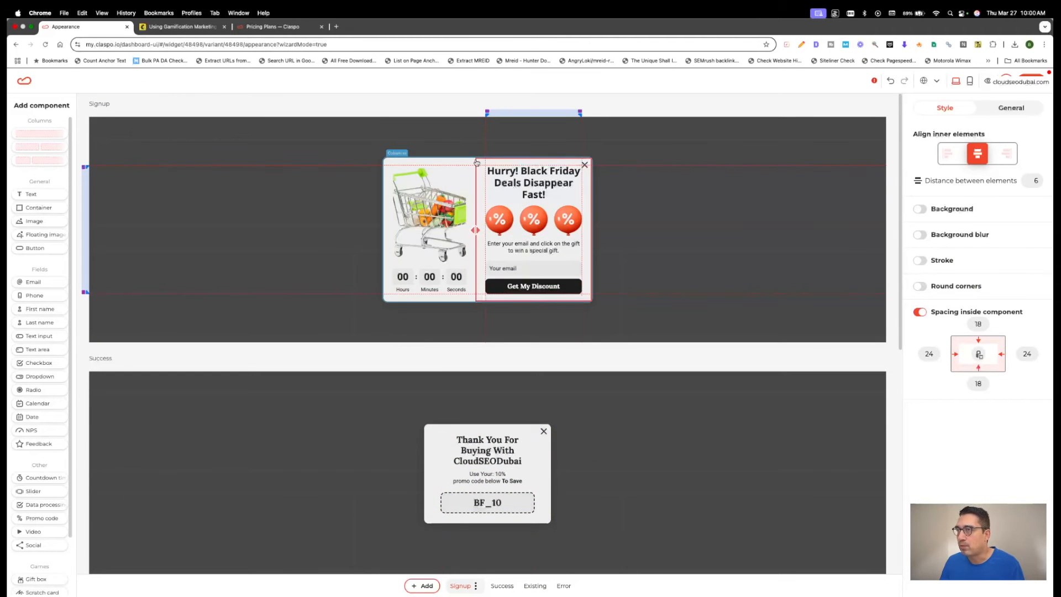
click(442, 160)
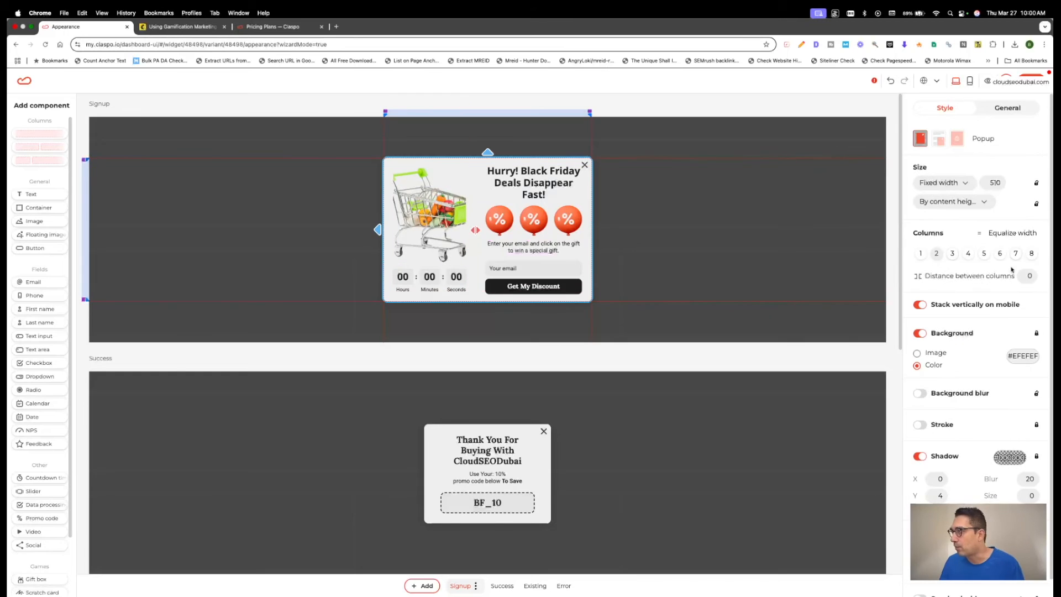
scroll(971, 252, down, 1)
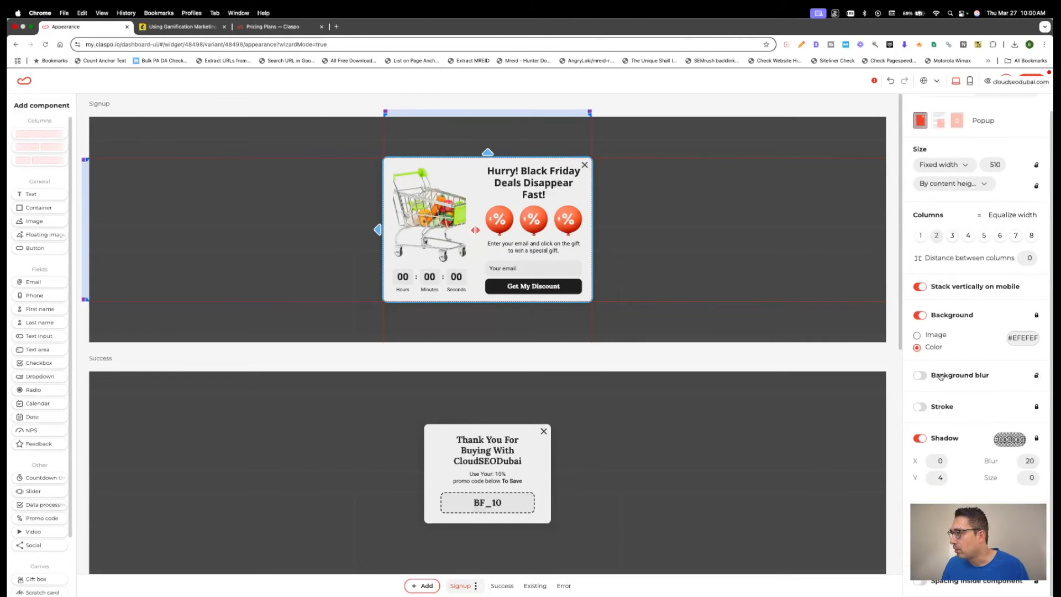
click(1020, 340)
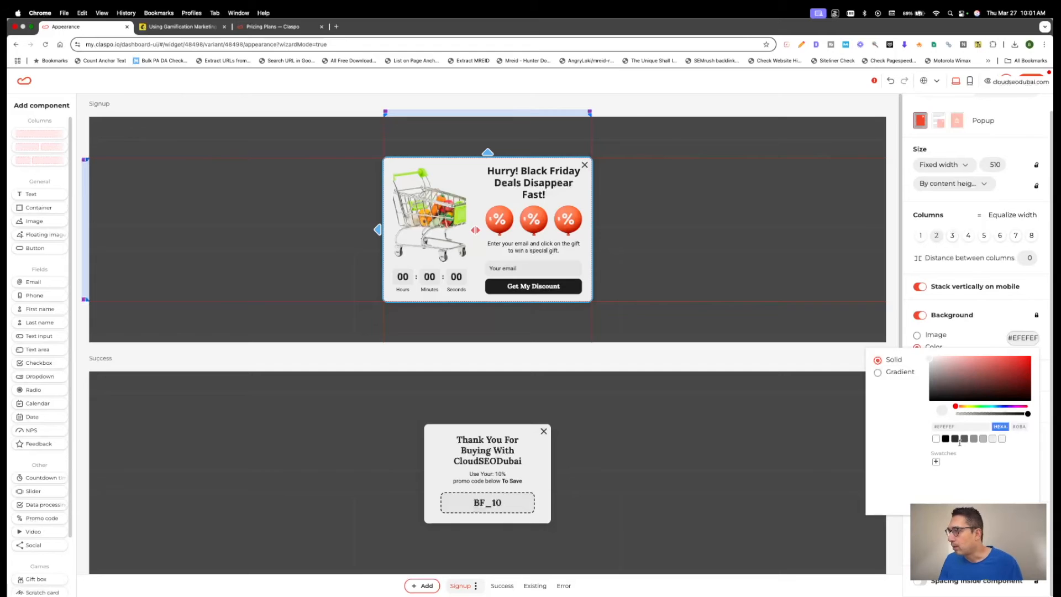
click(1018, 429)
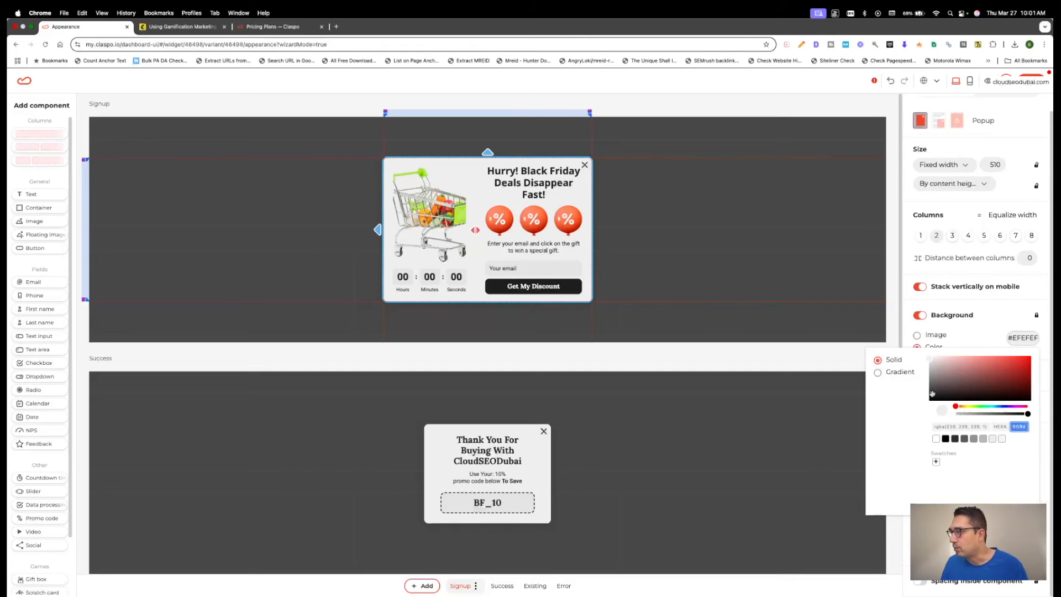
click(967, 380)
mouse_move(1002, 372)
mouse_down()
mouse_move(1021, 359)
mouse_move(1022, 369)
mouse_up()
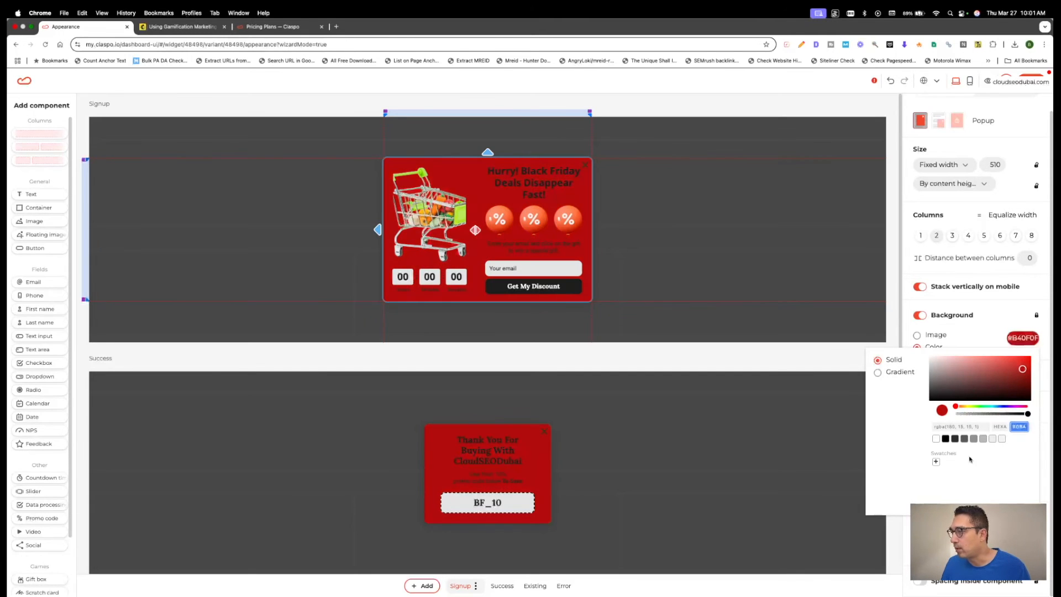
click(1001, 427)
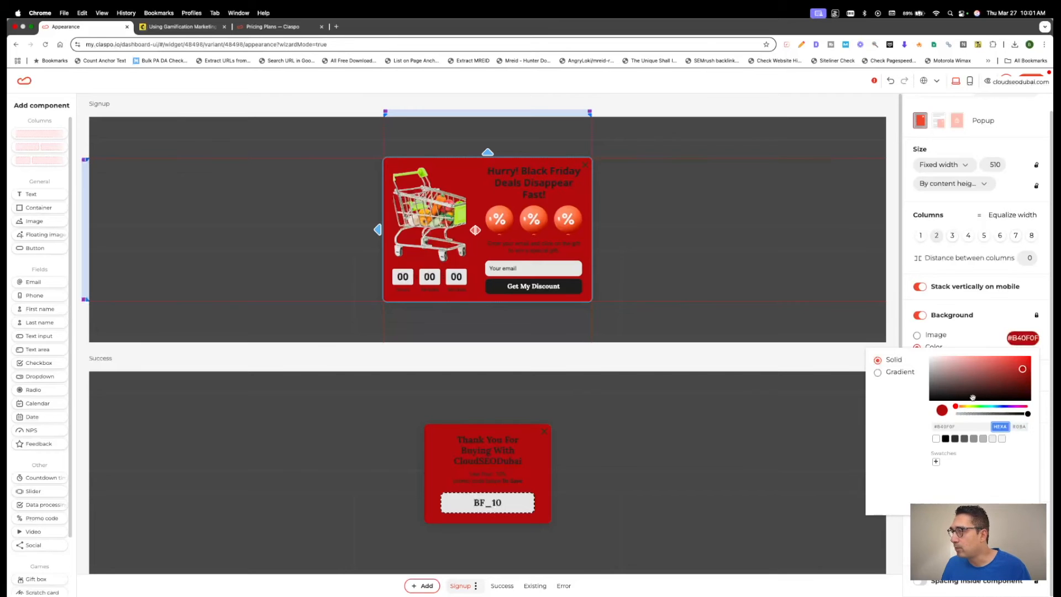
drag(965, 387, 1010, 369)
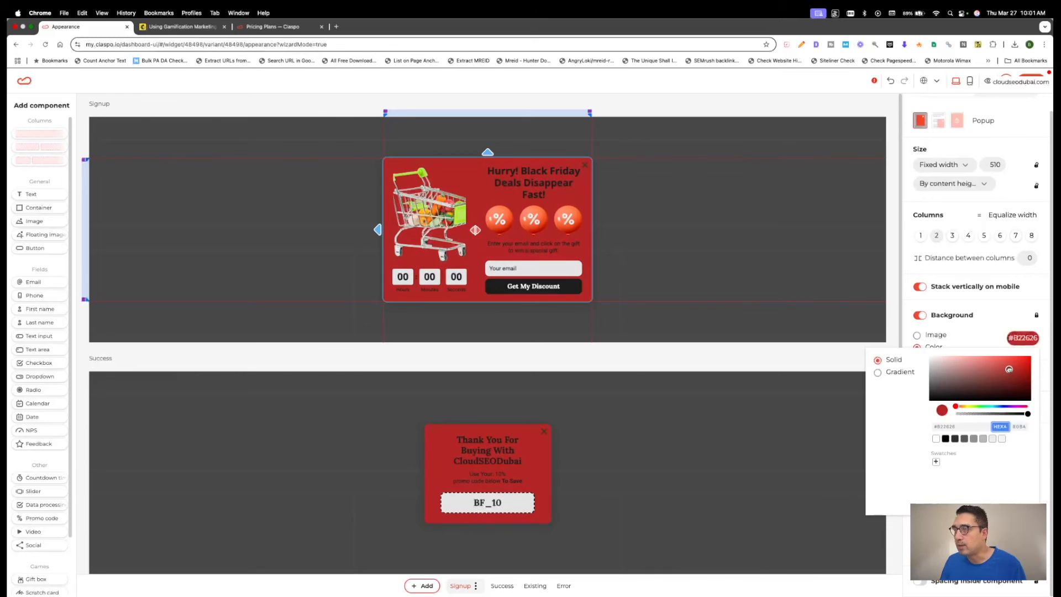
click(890, 330)
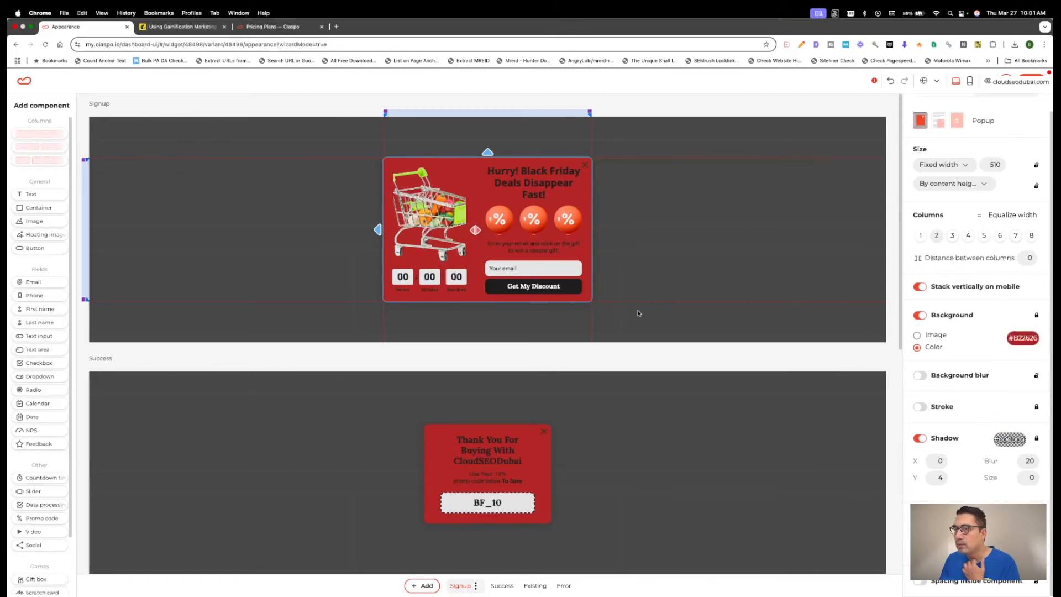
Step: Set the end date of the Signup popup's countdown timer to 31 May
click(440, 281)
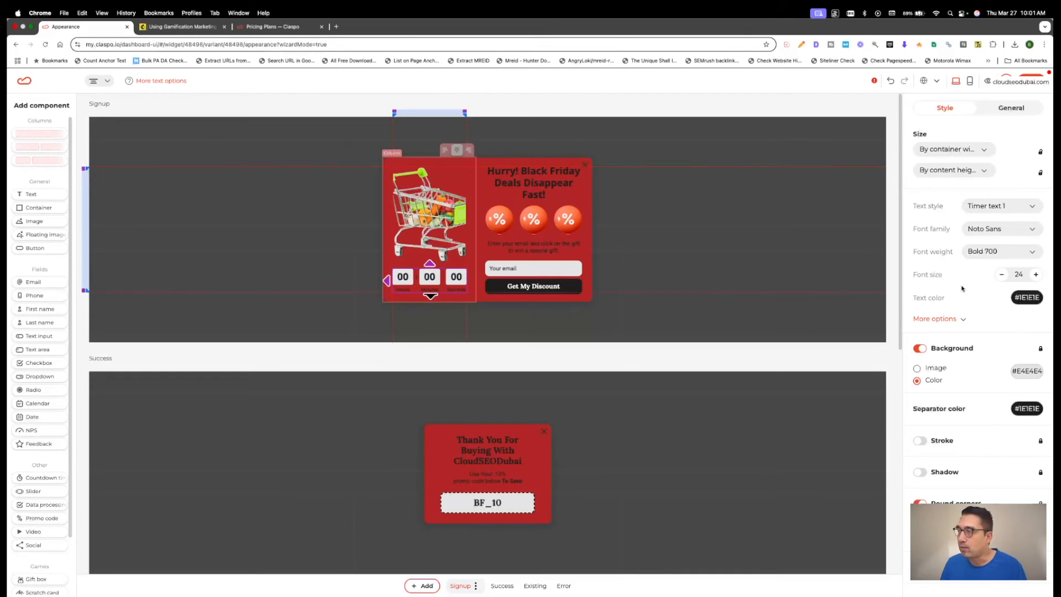
click(429, 276)
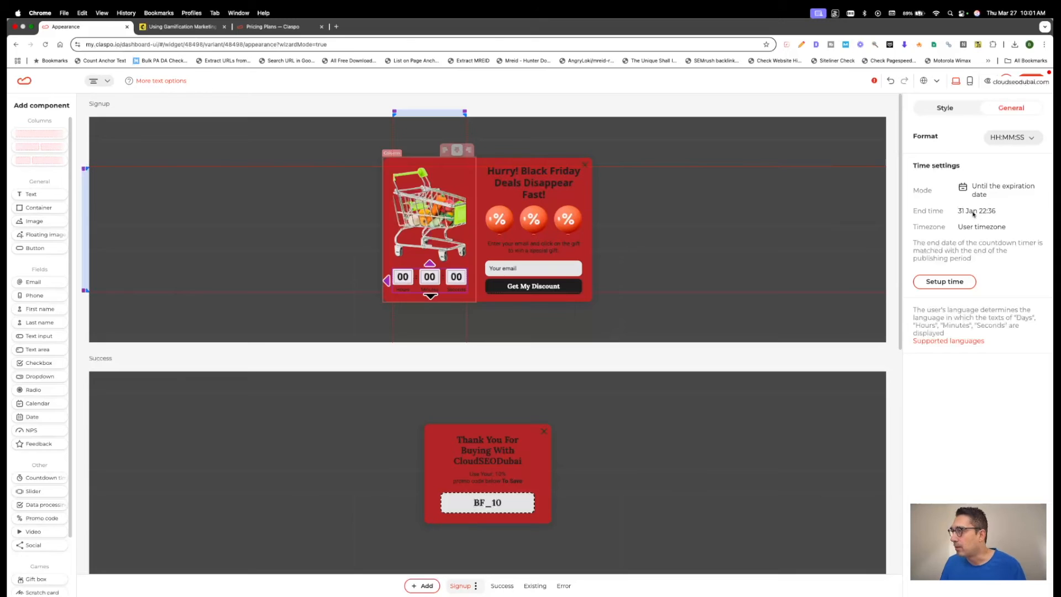
click(945, 282)
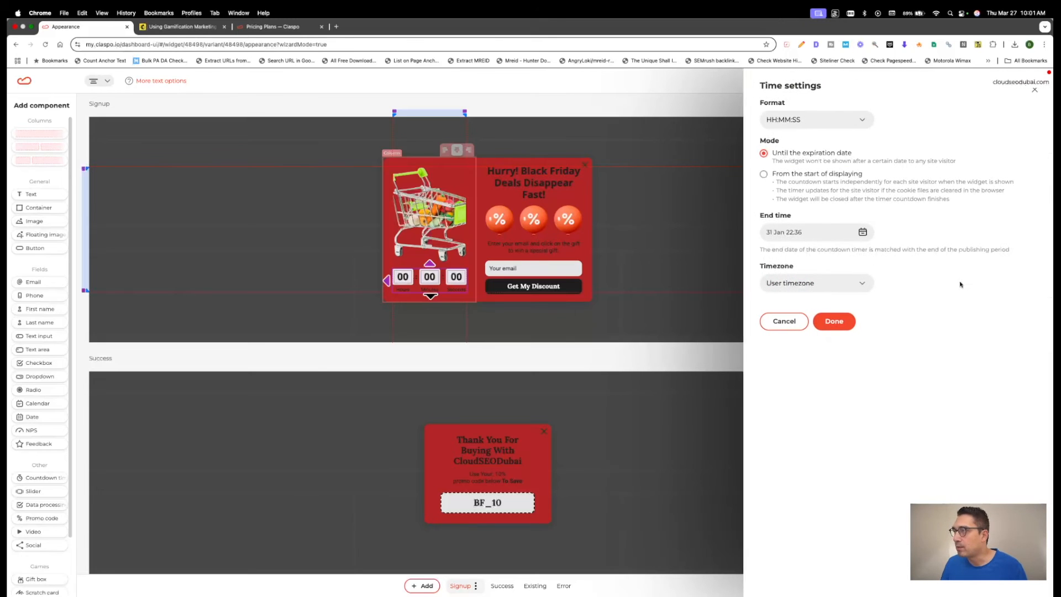
click(801, 234)
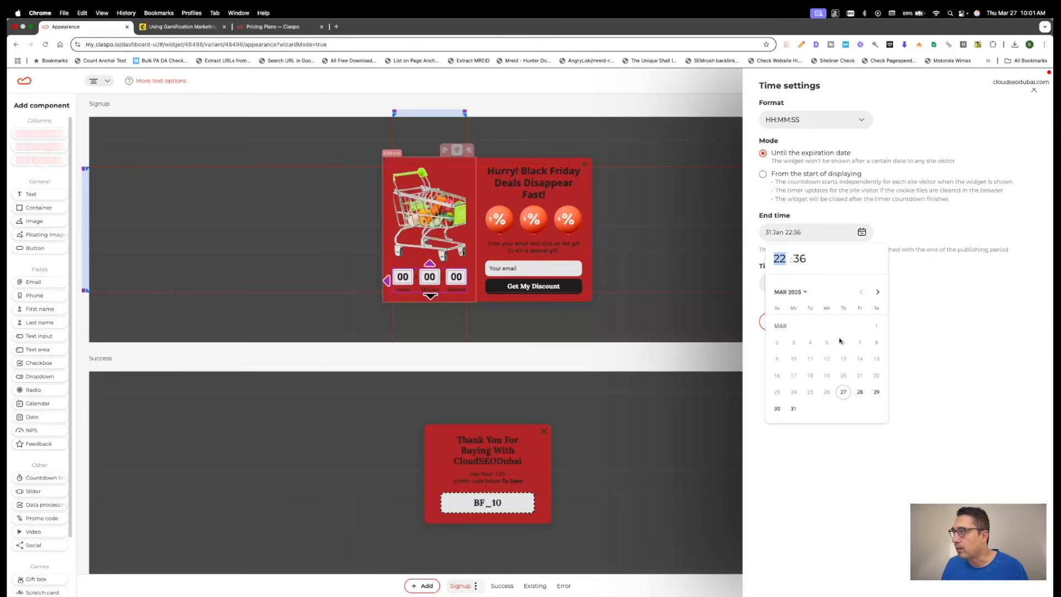
click(878, 292)
click(878, 292)
click(877, 392)
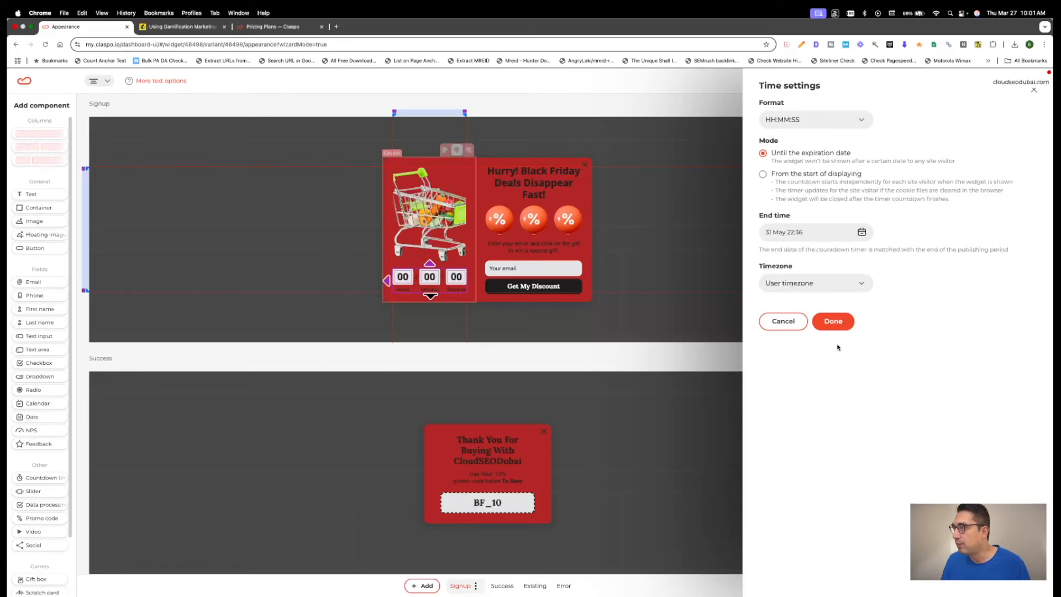
Step: Set the countdown timer's timezone to (GMT -11) Pacific/Midway and apply the time settings
click(811, 285)
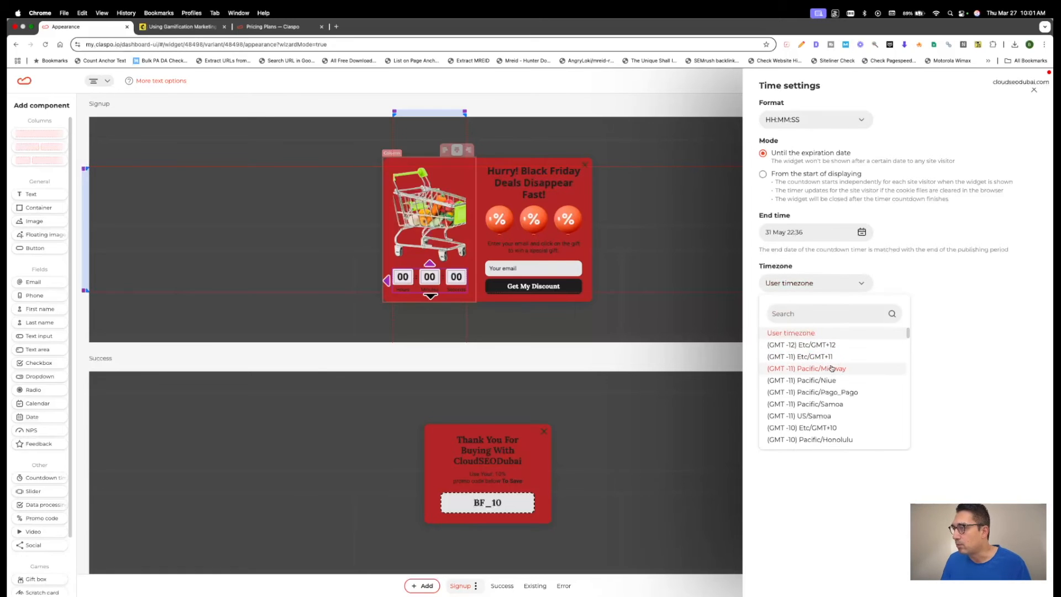
click(832, 369)
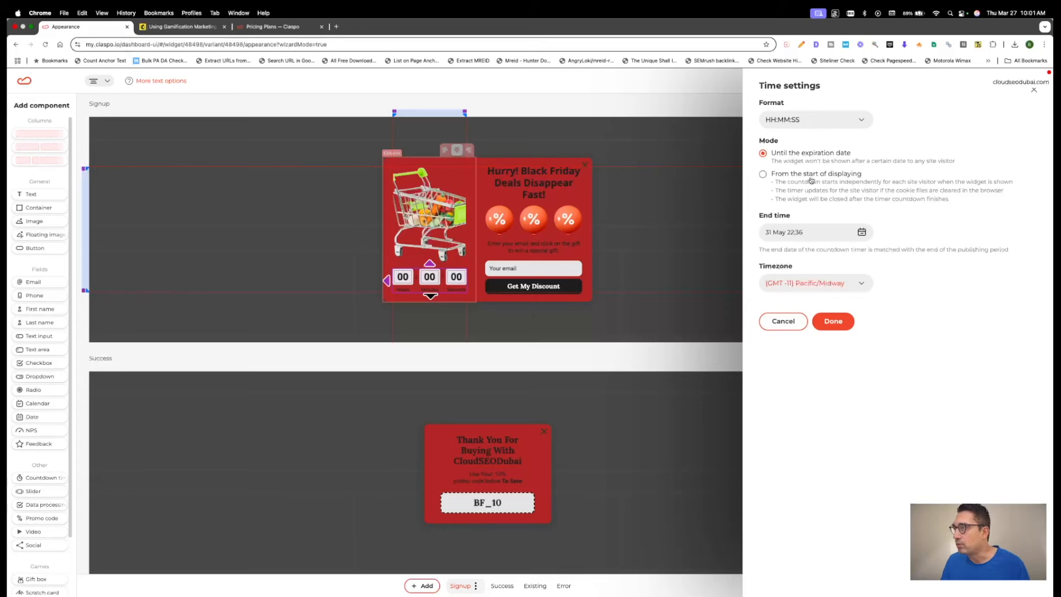
click(840, 316)
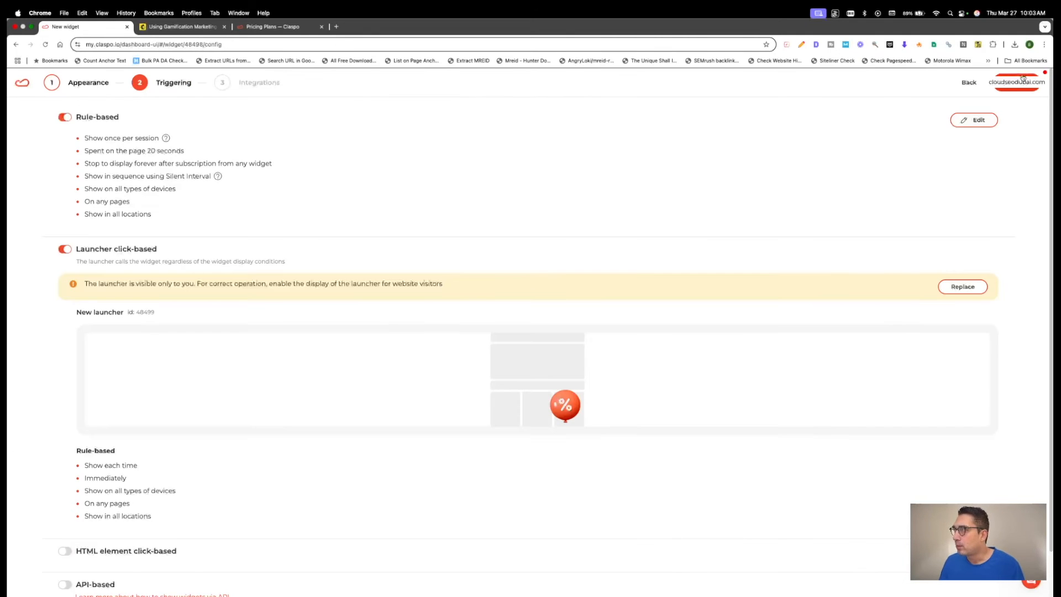
Step: Complete the widget setup through the Integrations stage, keeping data export to Google Analytics off
click(1023, 78)
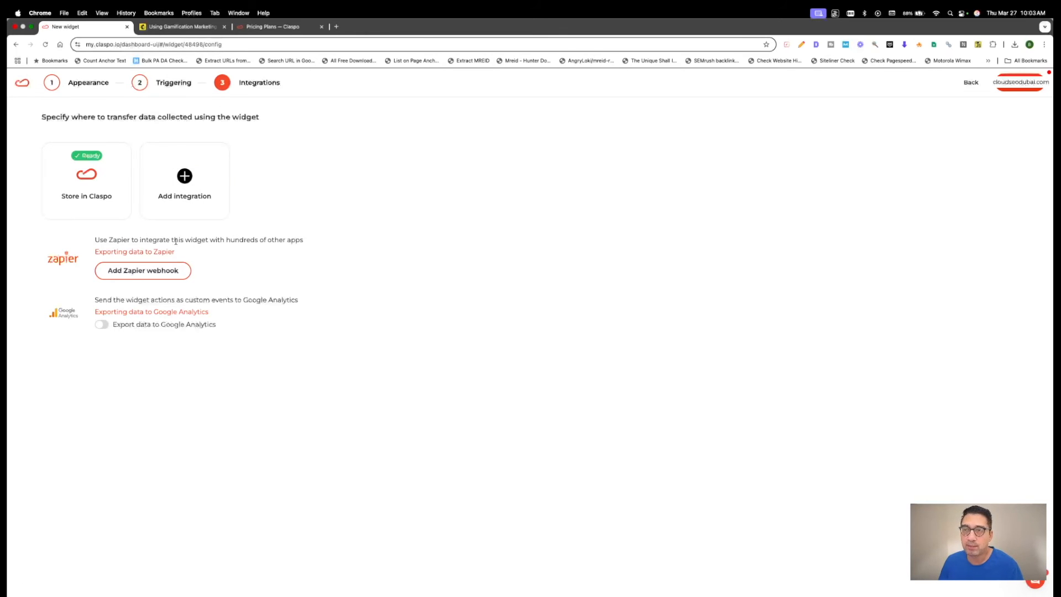
click(103, 325)
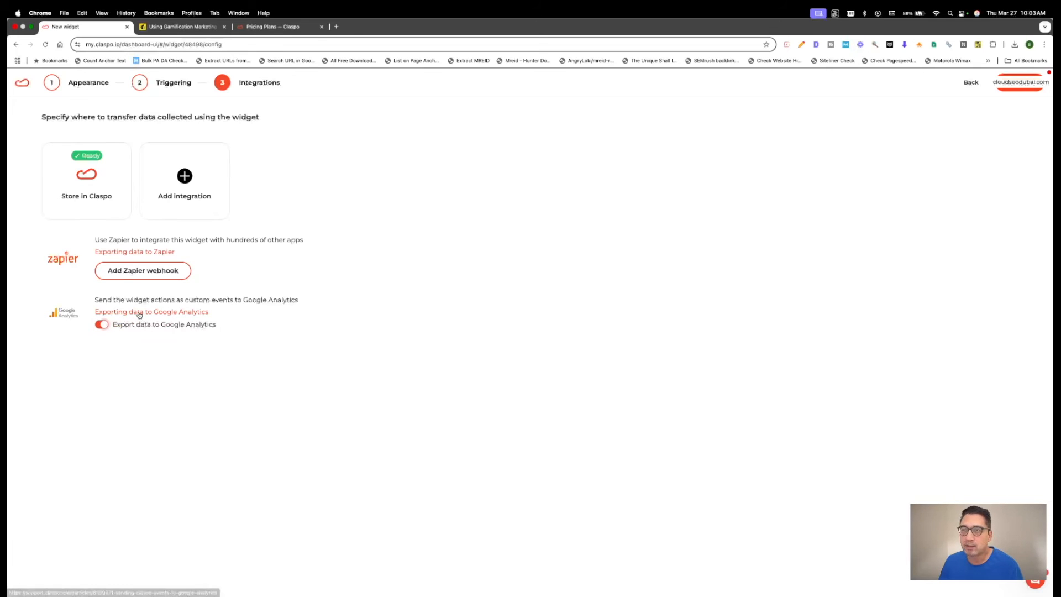
click(103, 327)
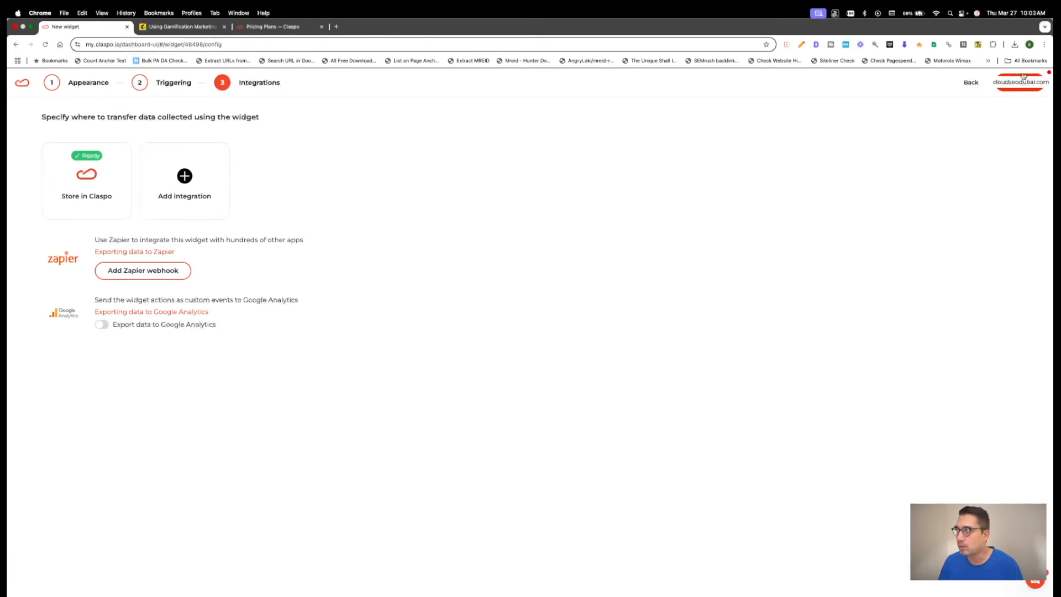
click(1023, 77)
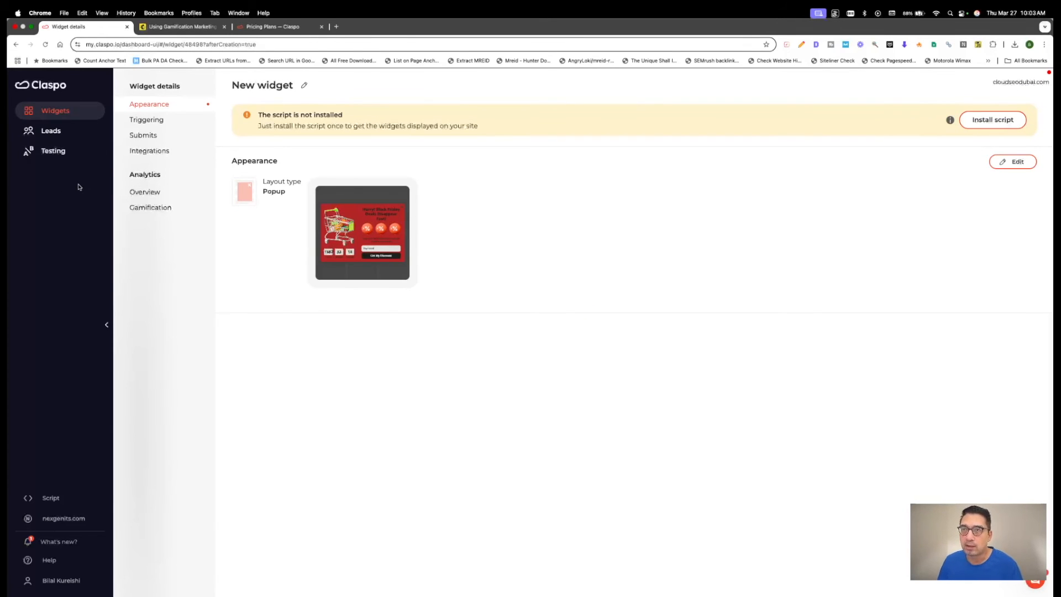
Step: Check the new widget's analytics overview and gamification reward distribution, and return to its appearance details
click(152, 193)
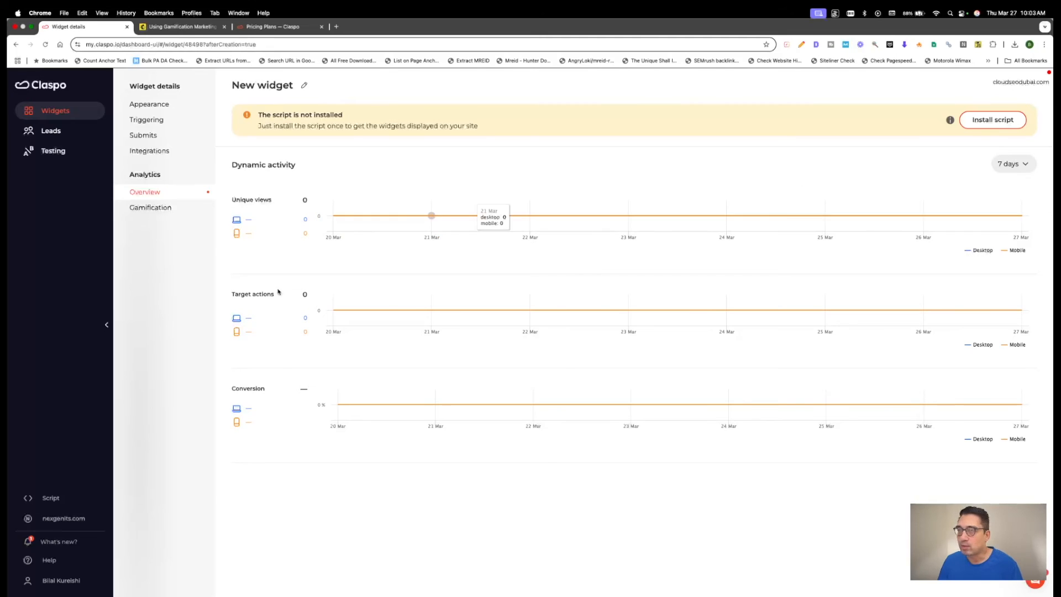
click(166, 208)
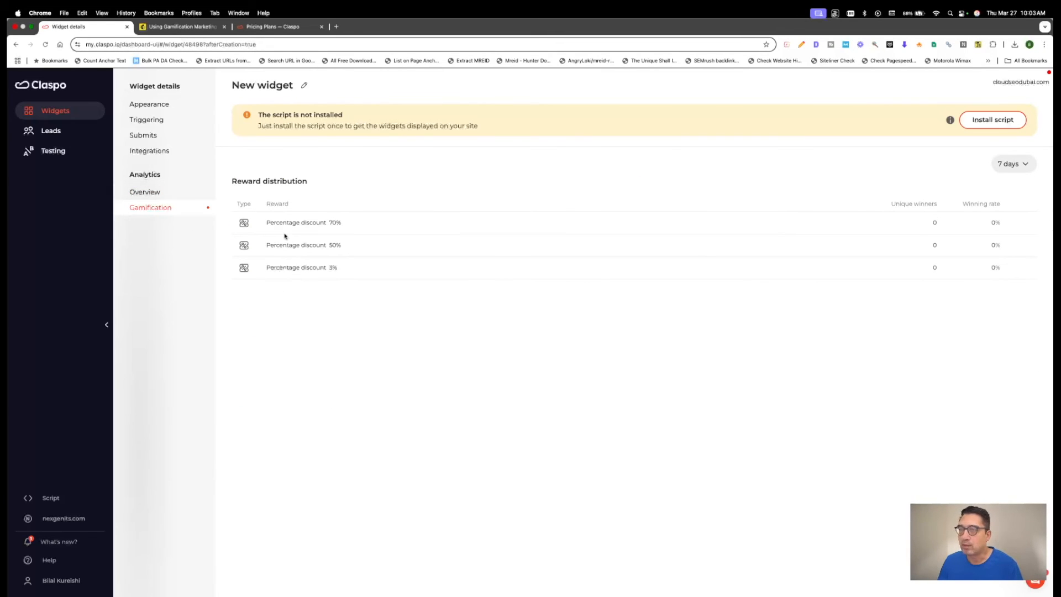
click(183, 104)
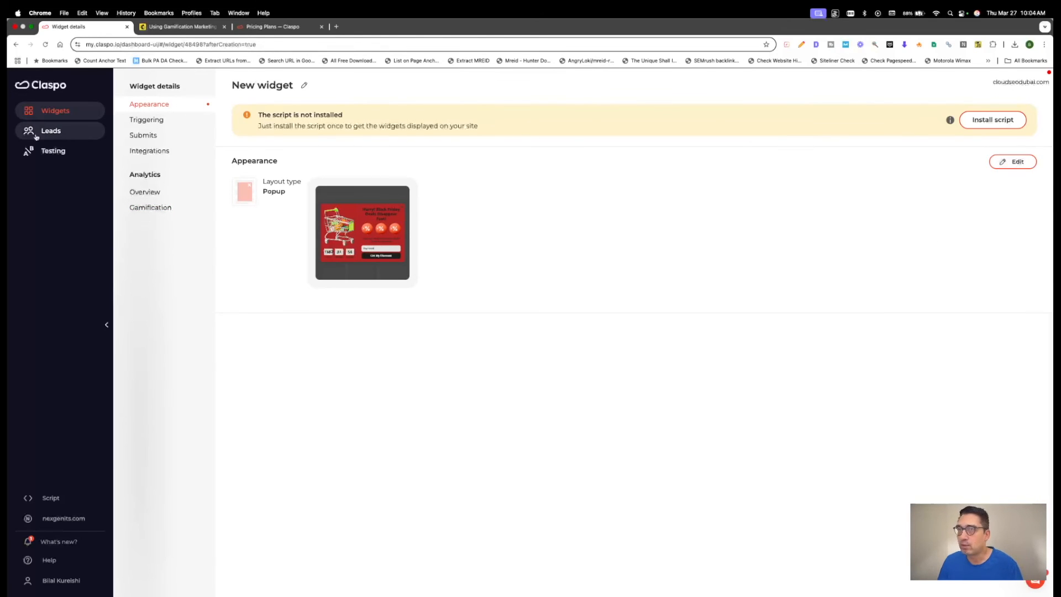
Step: Examine the widget's triggering settings, reading the rule-based conditions on session frequency, time on page and stopping after subscription
click(146, 127)
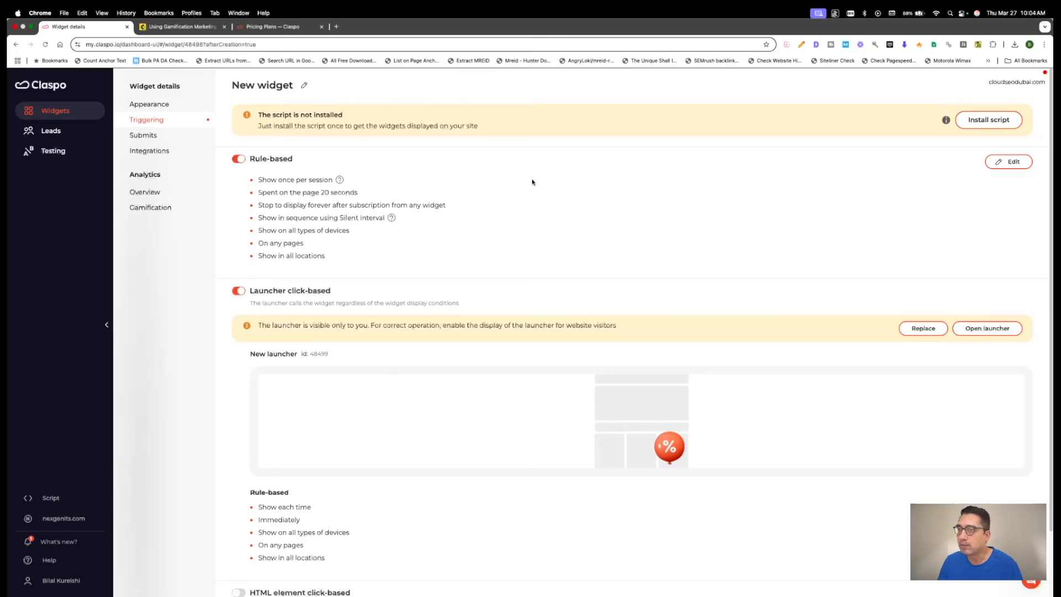
scroll(517, 197, down, 1)
scroll(518, 197, down, 1)
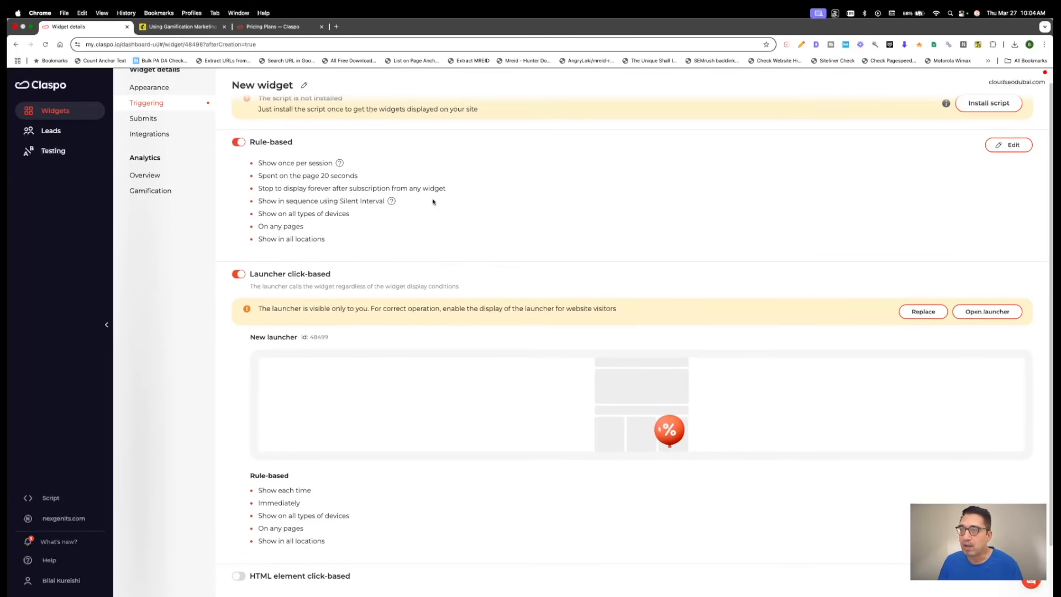
scroll(433, 203, down, 2)
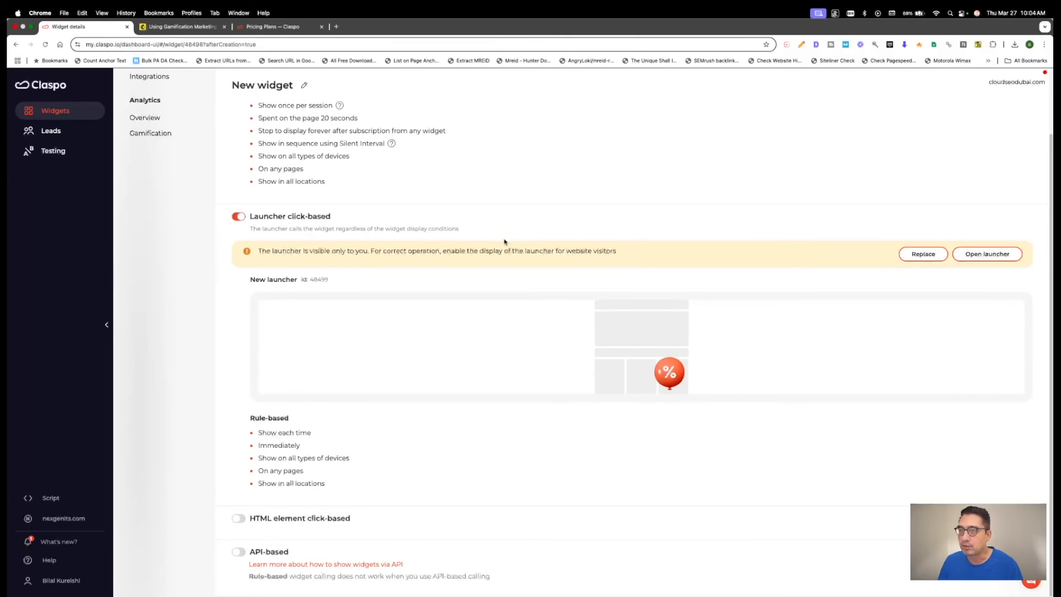
scroll(504, 242, up, 3)
drag(259, 181, 378, 180)
click(316, 195)
drag(272, 192, 396, 193)
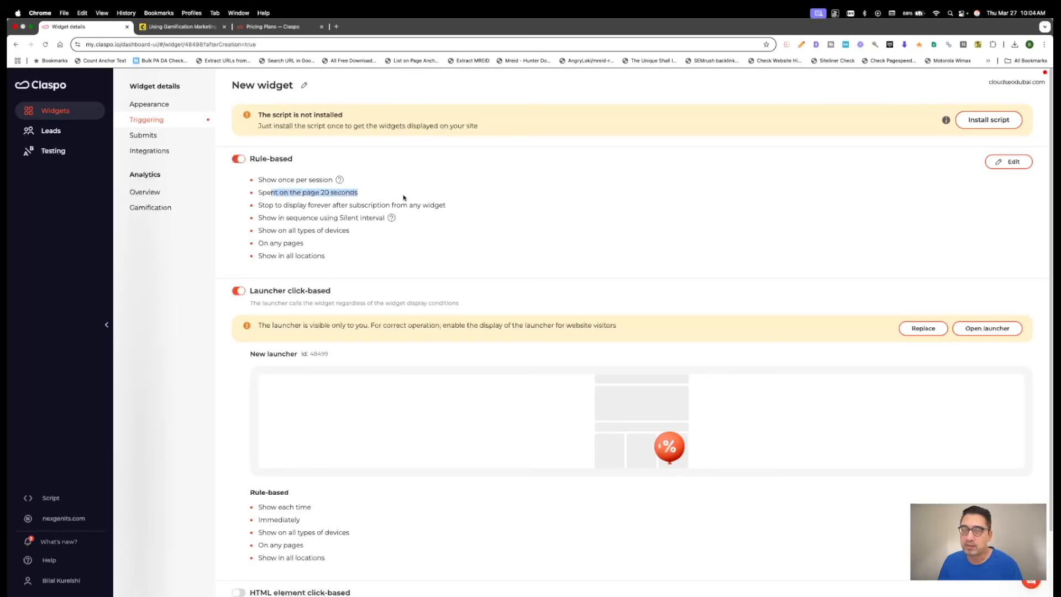
click(331, 193)
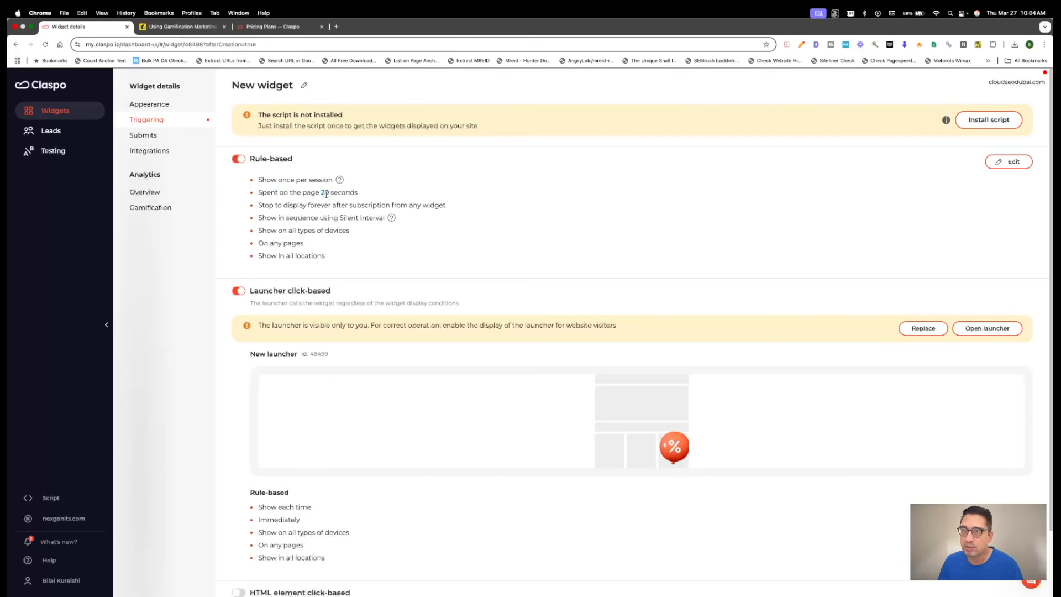
drag(278, 205, 448, 206)
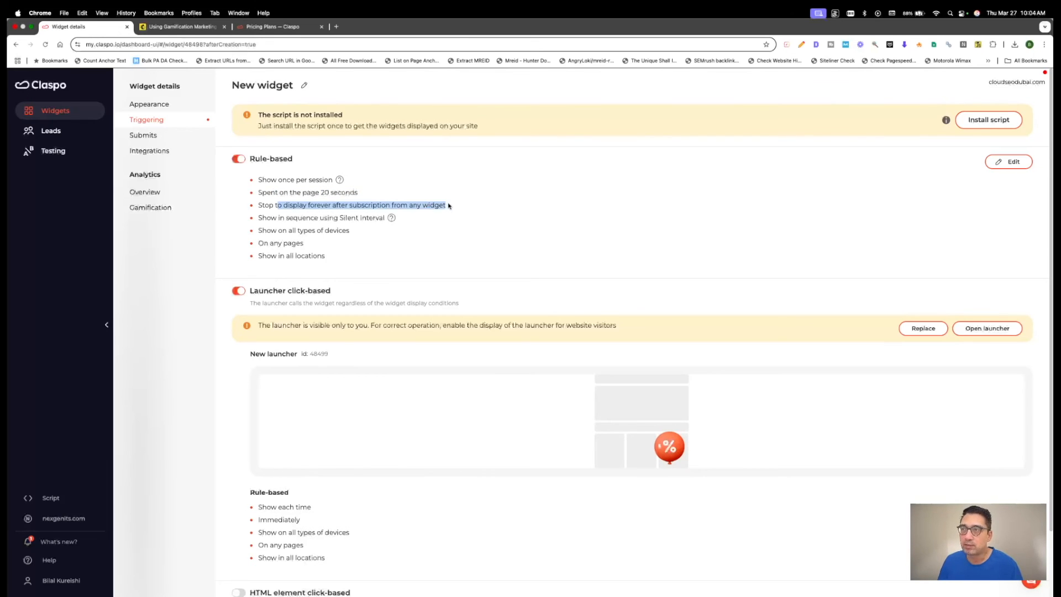
Step: Examine the silent interval rule and launcher click-based triggering conditions, the integrations settings and the script installation notice
click(405, 205)
drag(263, 217, 339, 218)
drag(267, 251, 830, 241)
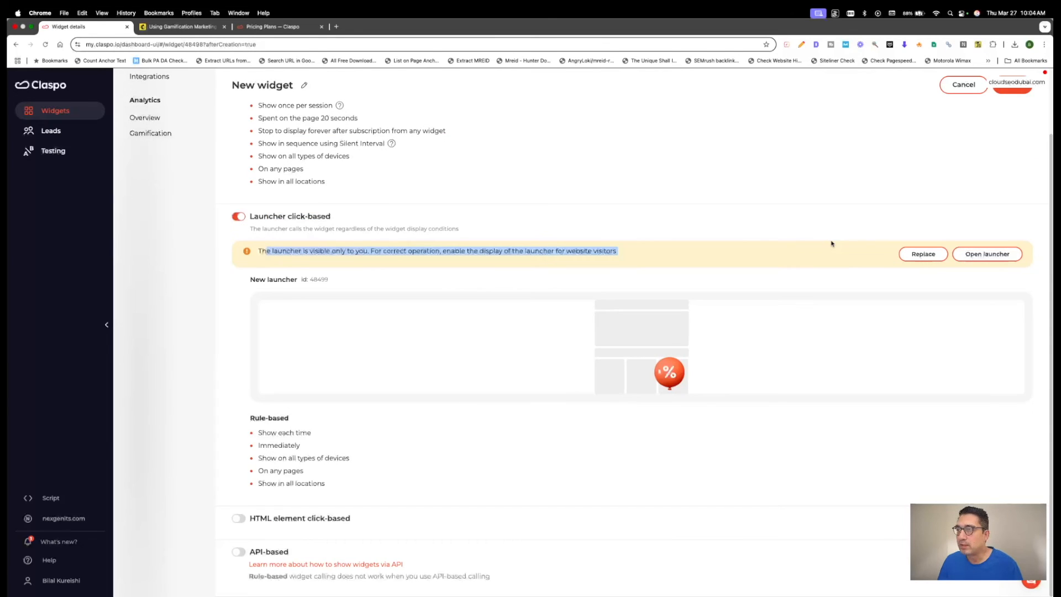
click(628, 251)
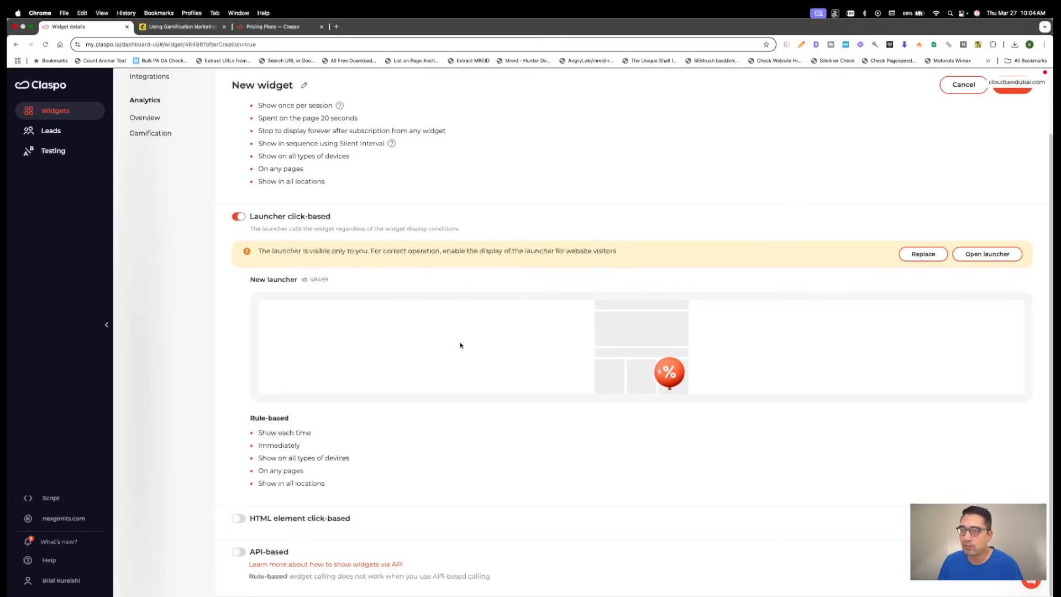
scroll(426, 469, up, 2)
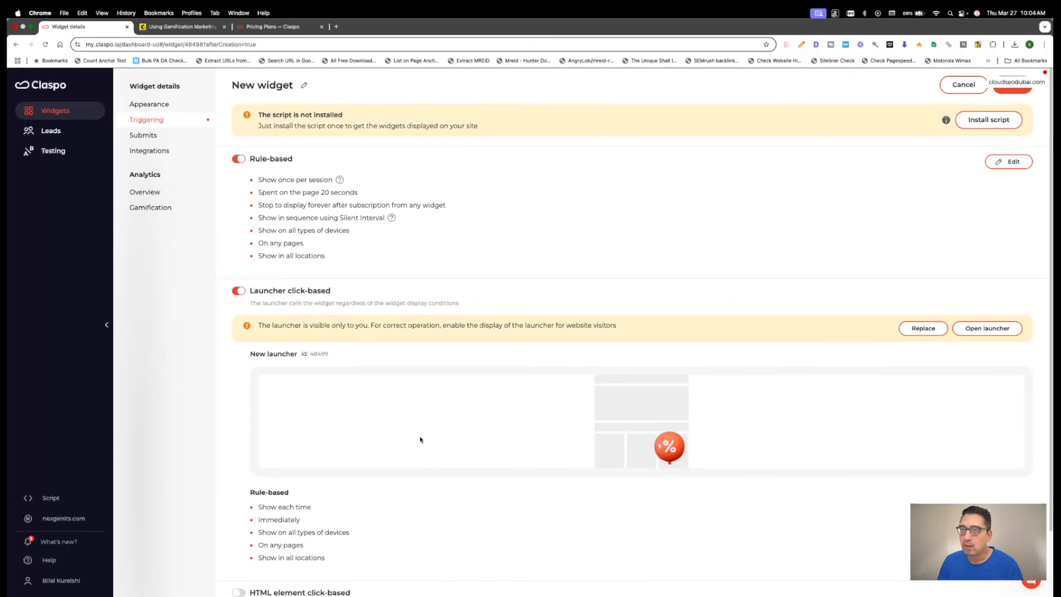
click(163, 151)
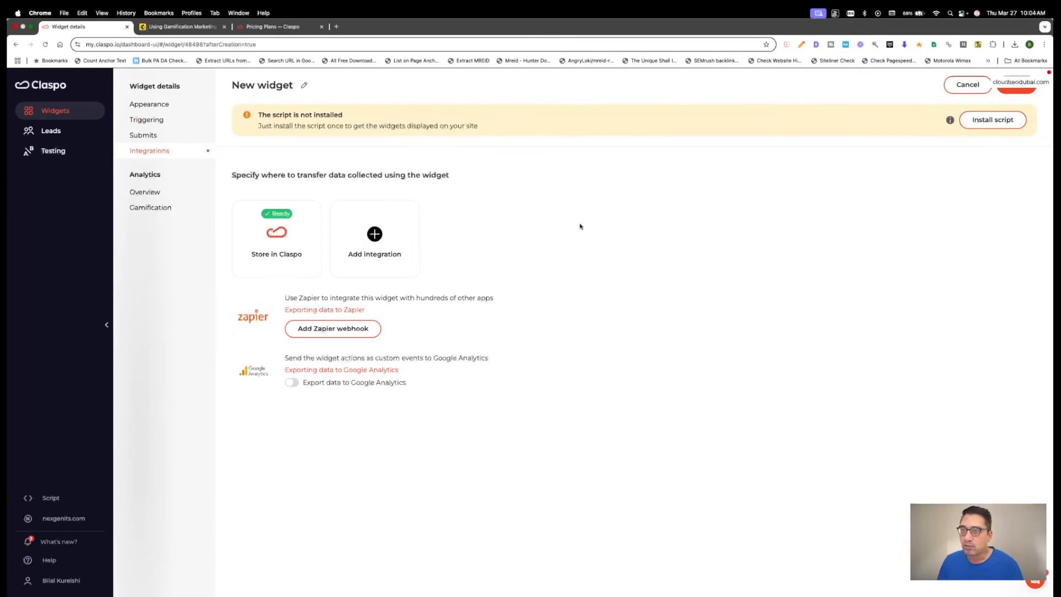
click(188, 105)
click(177, 121)
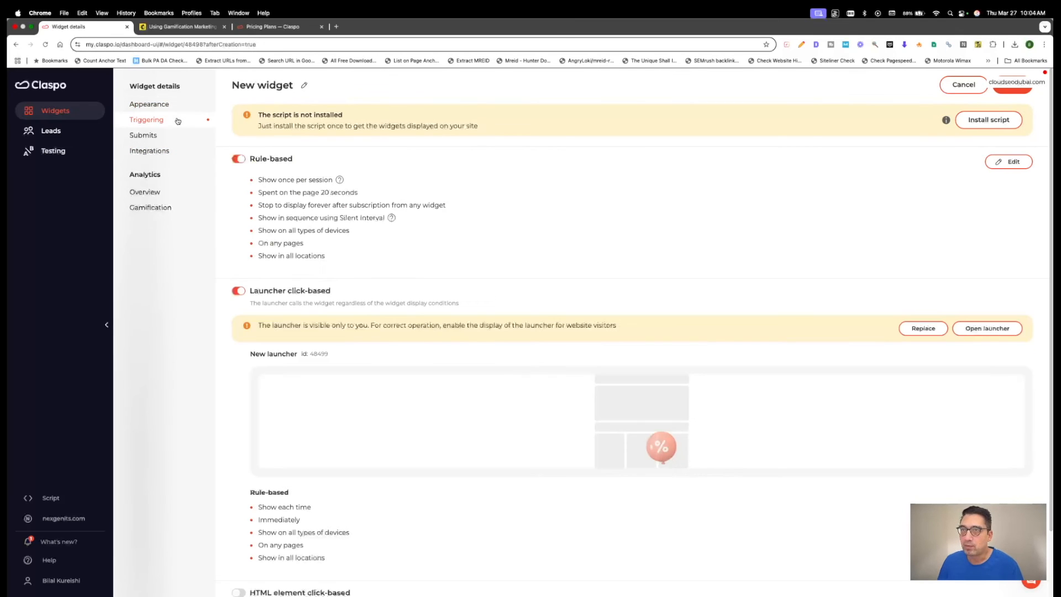
drag(258, 128, 859, 128)
click(540, 200)
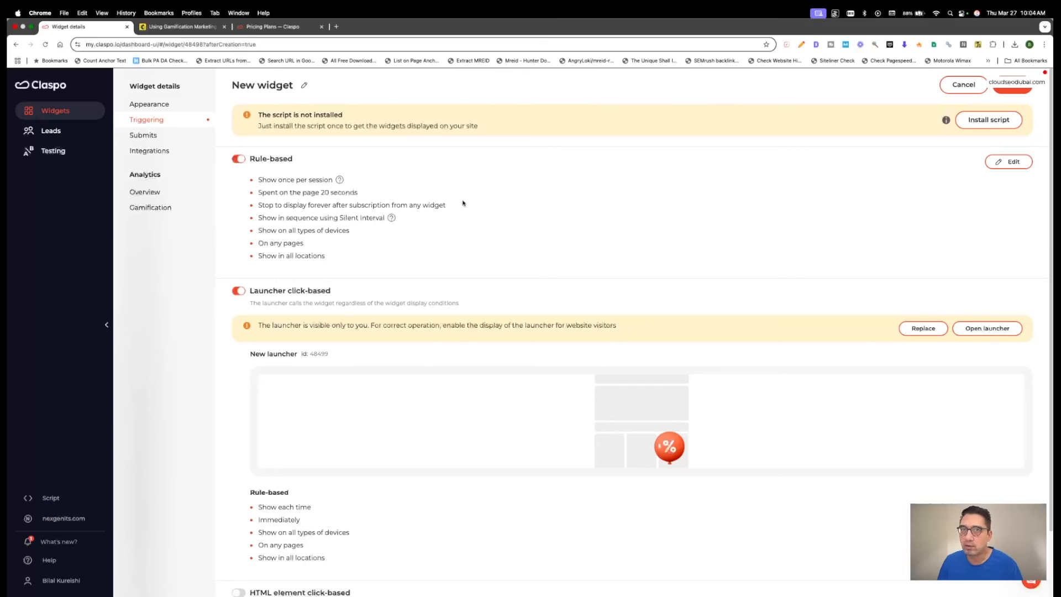
Step: Start the Claspo script installation, switch to the WordPress admin in Safari, search the plugin directory for claspo and install the Popup Builder plugin
click(983, 122)
click(598, 95)
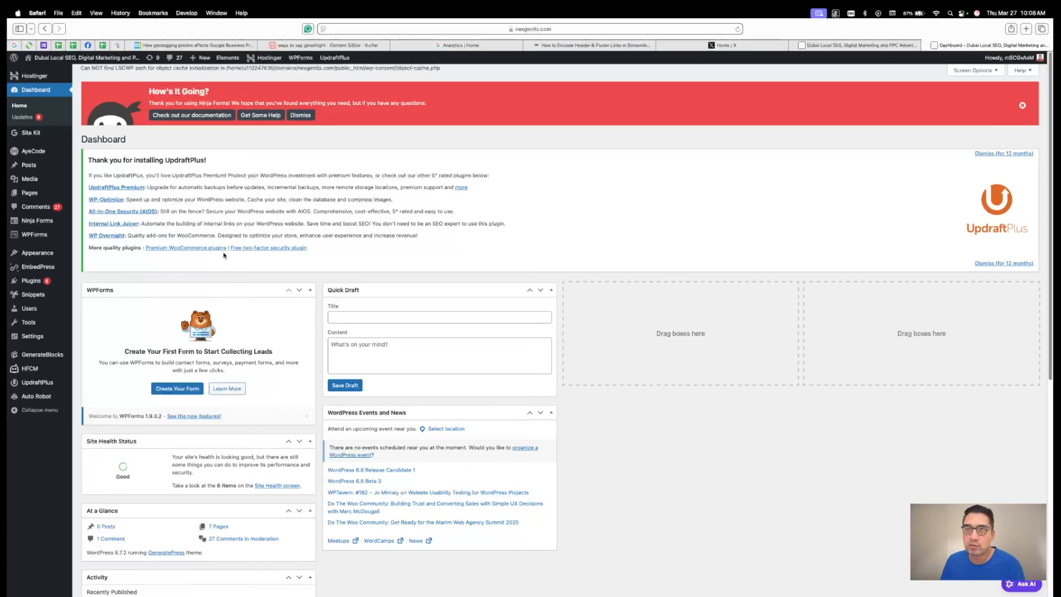
click(31, 280)
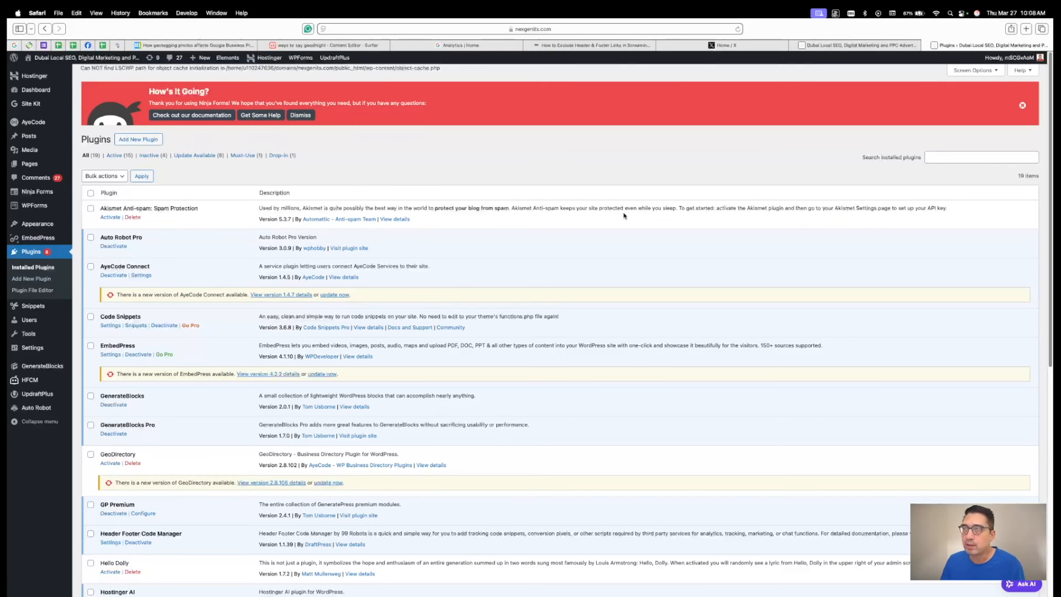
click(144, 141)
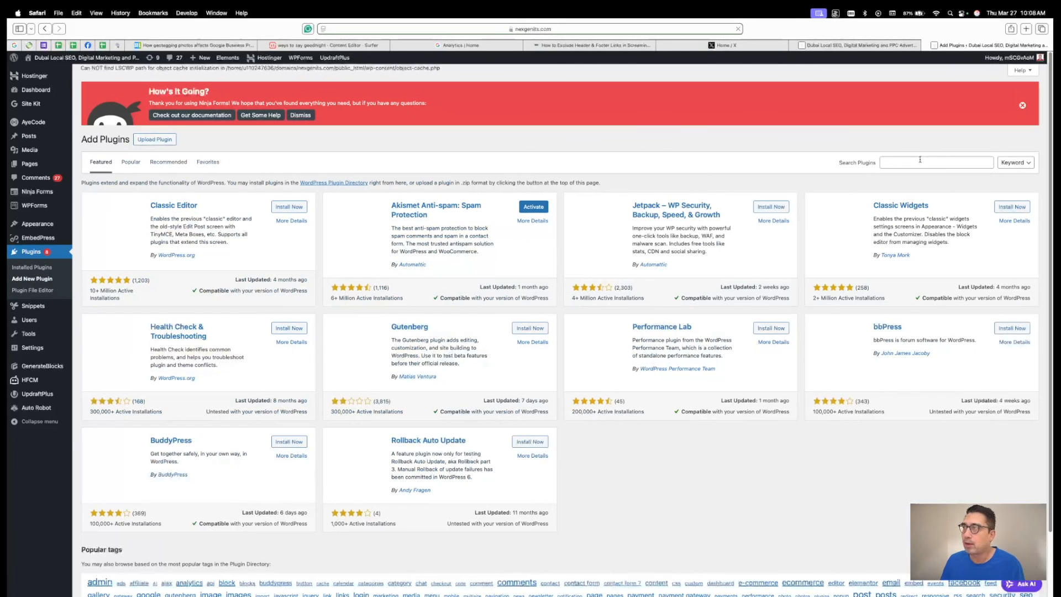
click(918, 164)
text(claspo)
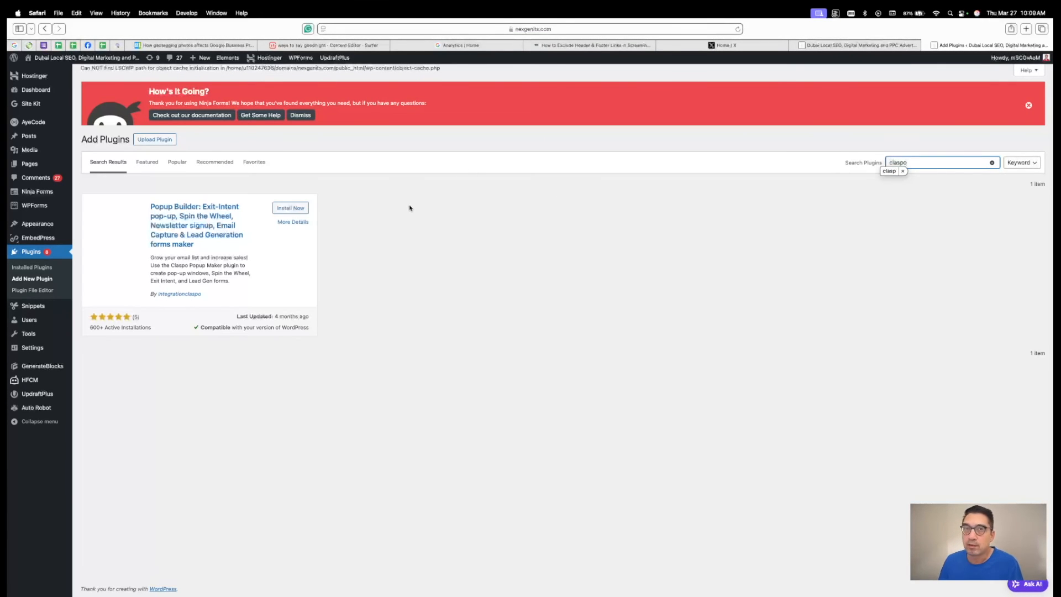
click(291, 208)
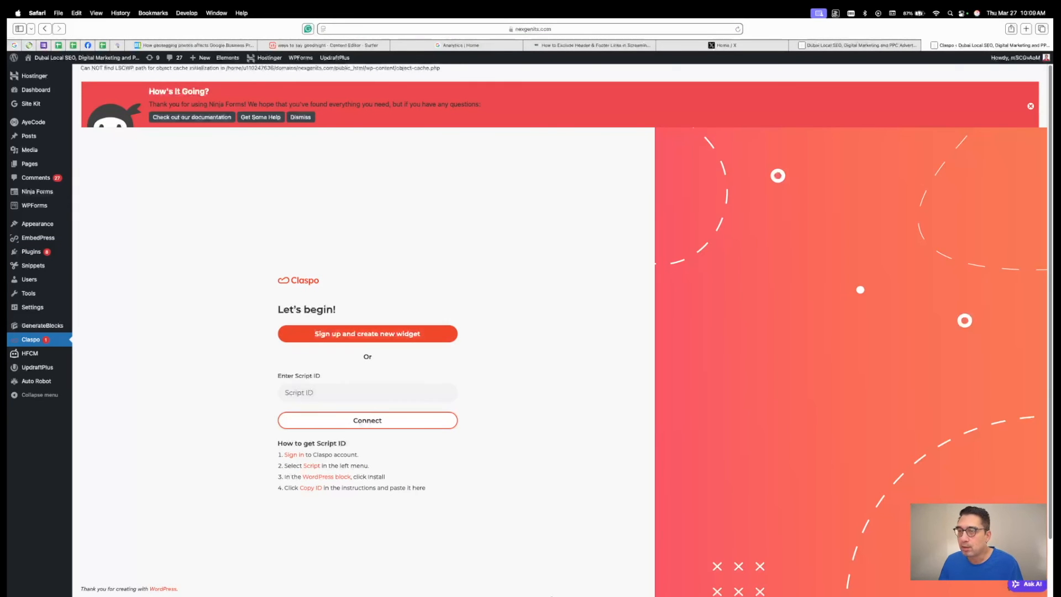
Step: Copy the script ID from Claspo's WordPress installation instructions in Chrome and connect the WordPress plugin in Safari with it
click(575, 564)
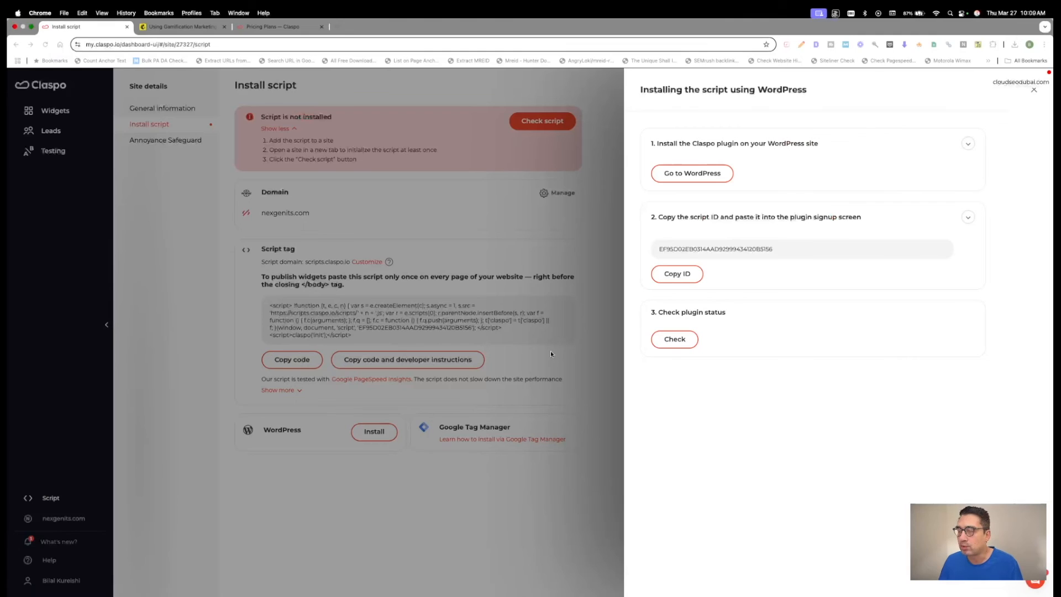
click(260, 437)
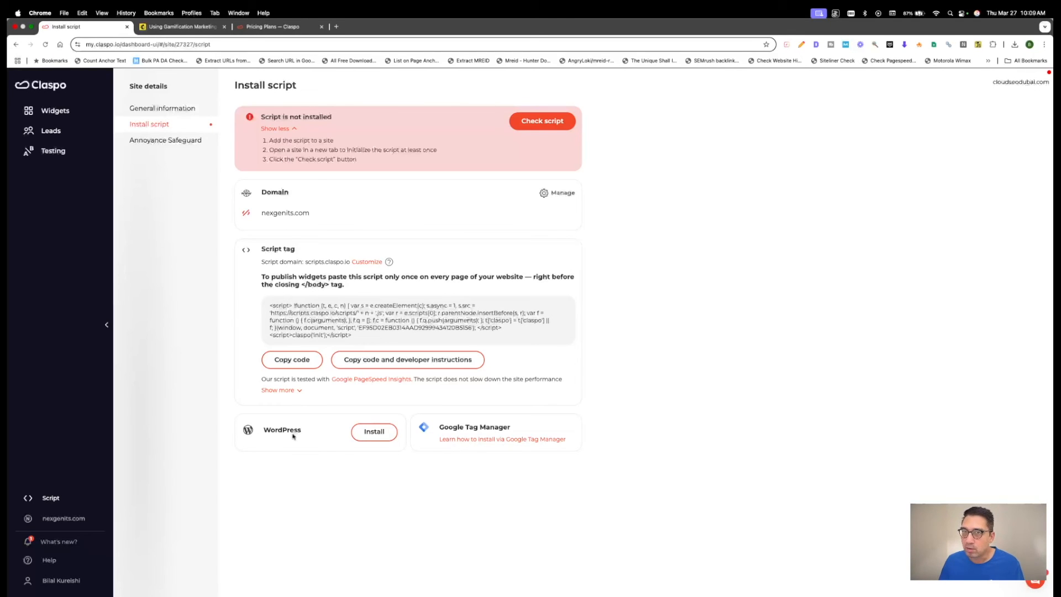
click(355, 439)
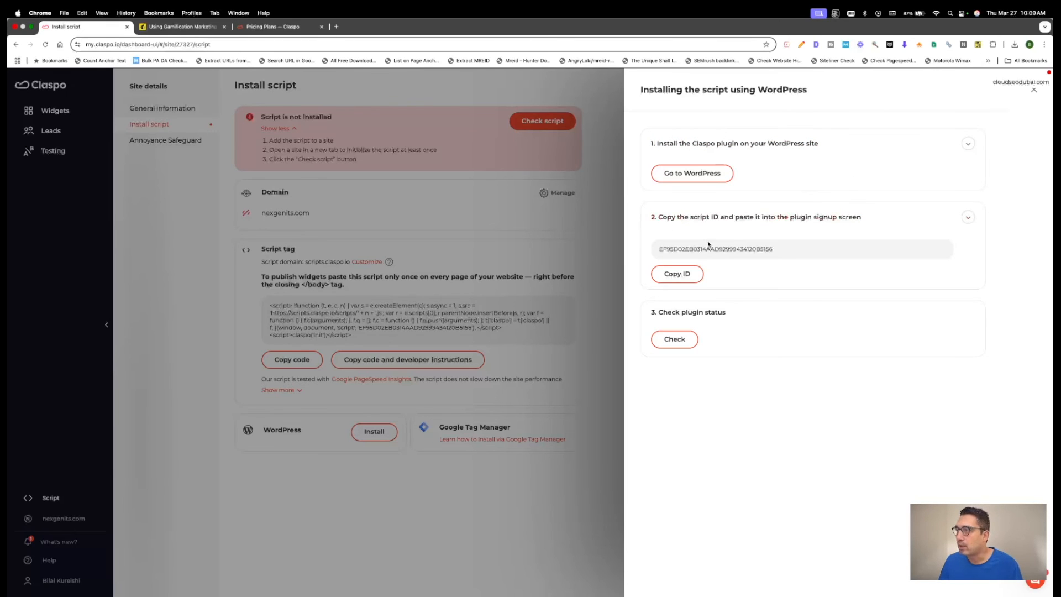
click(685, 274)
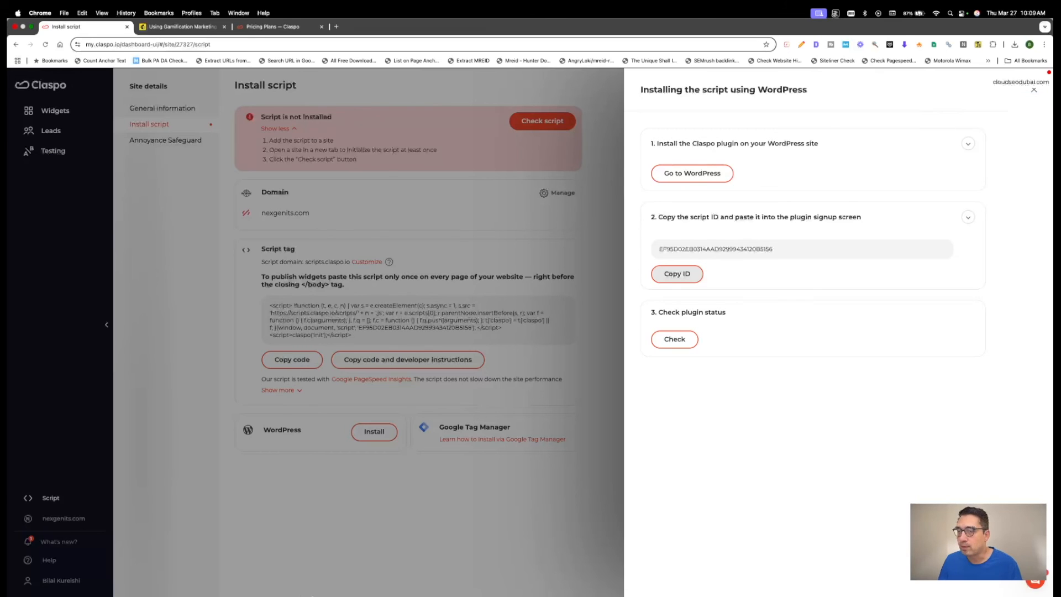
click(313, 588)
click(314, 392)
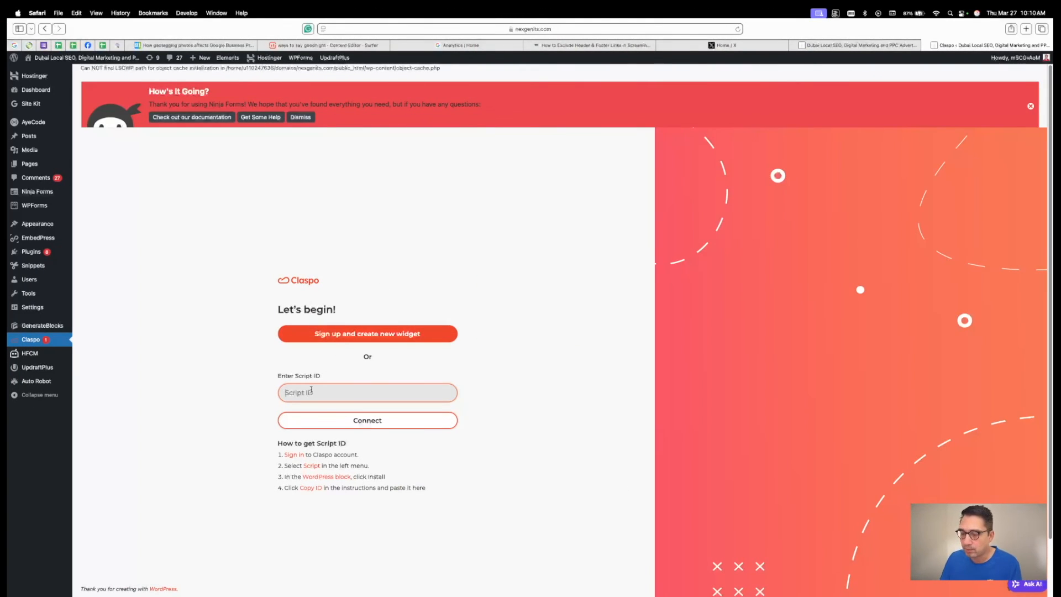
key(super+v)
click(365, 421)
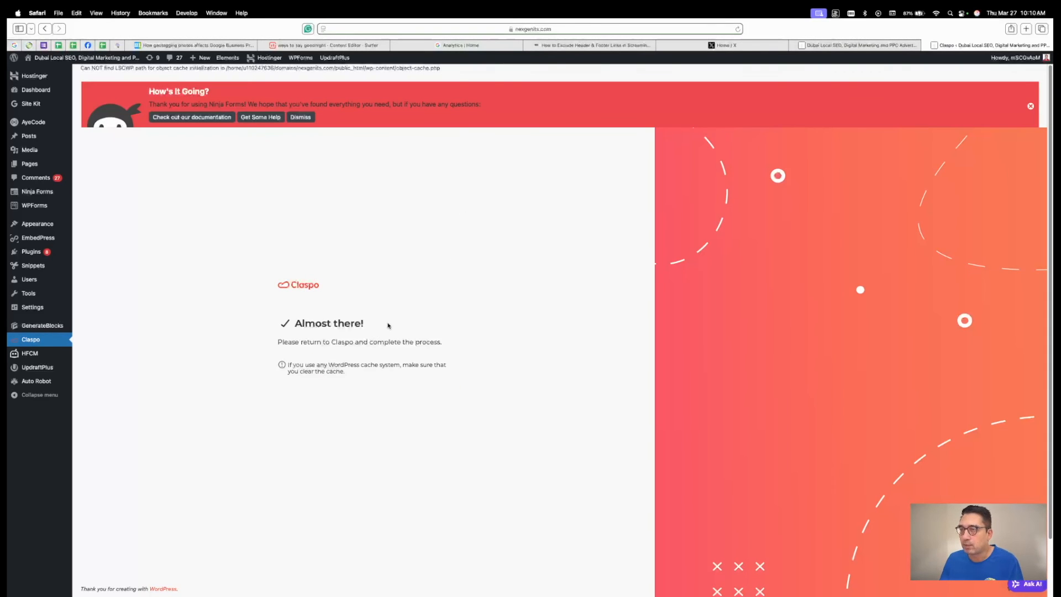
Step: Switch back to Claspo in Chrome, run the plugin status check and close the WordPress installation instructions to review the script tag
click(575, 563)
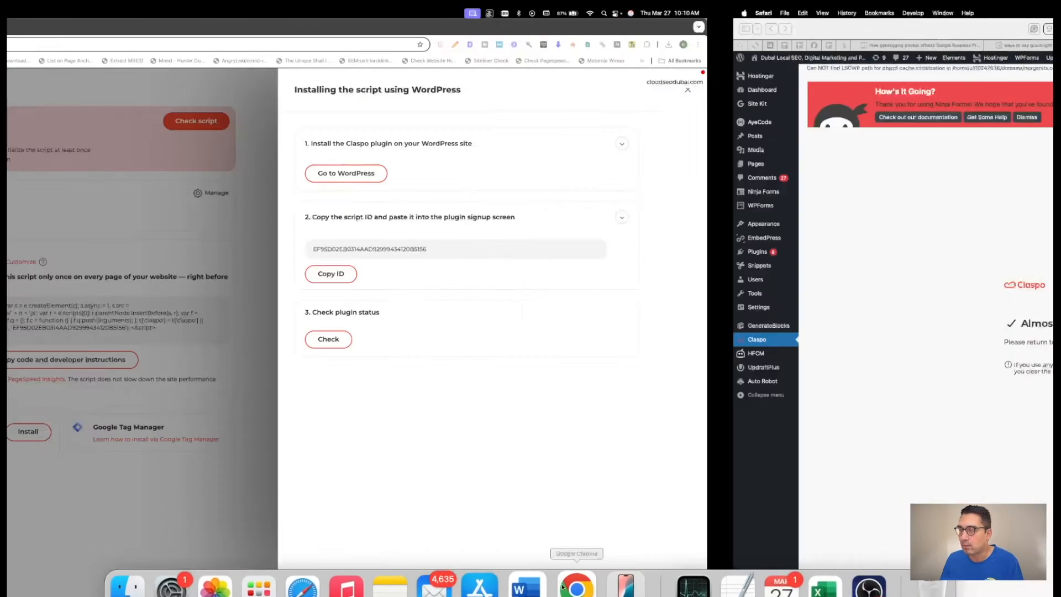
click(691, 342)
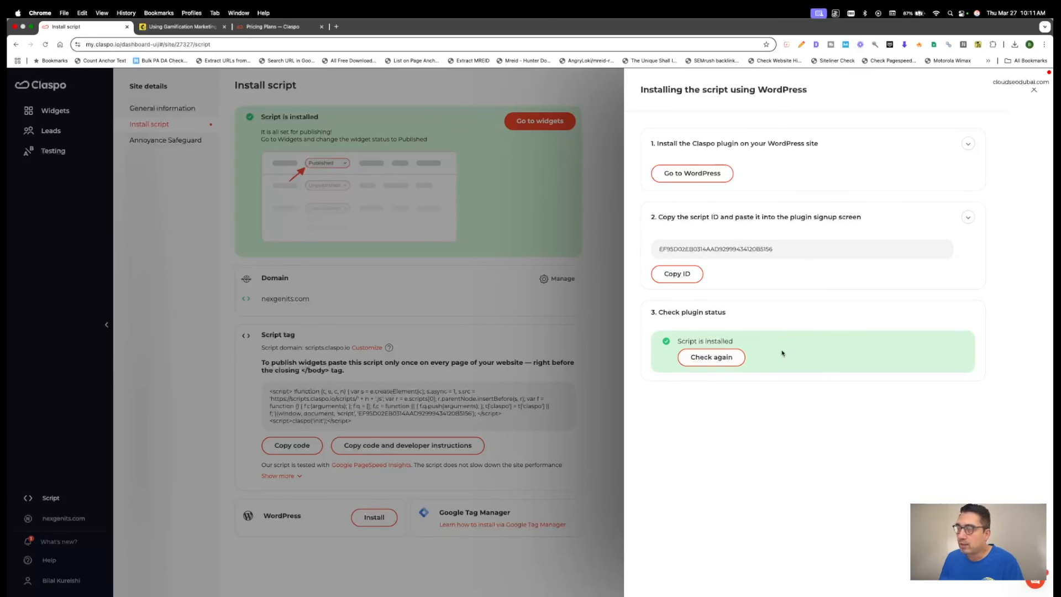
click(1034, 90)
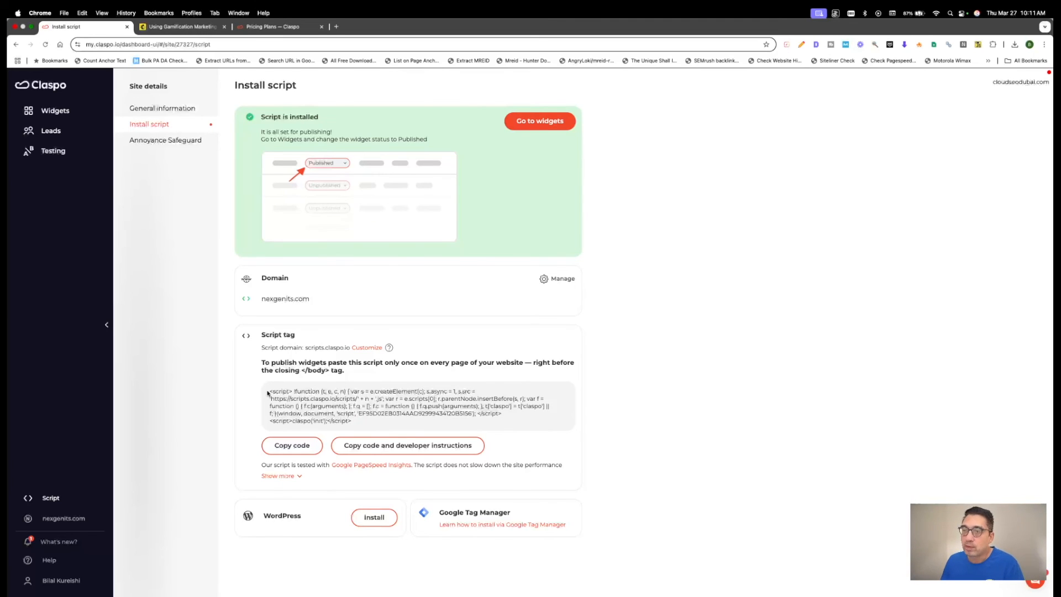
drag(270, 391, 393, 420)
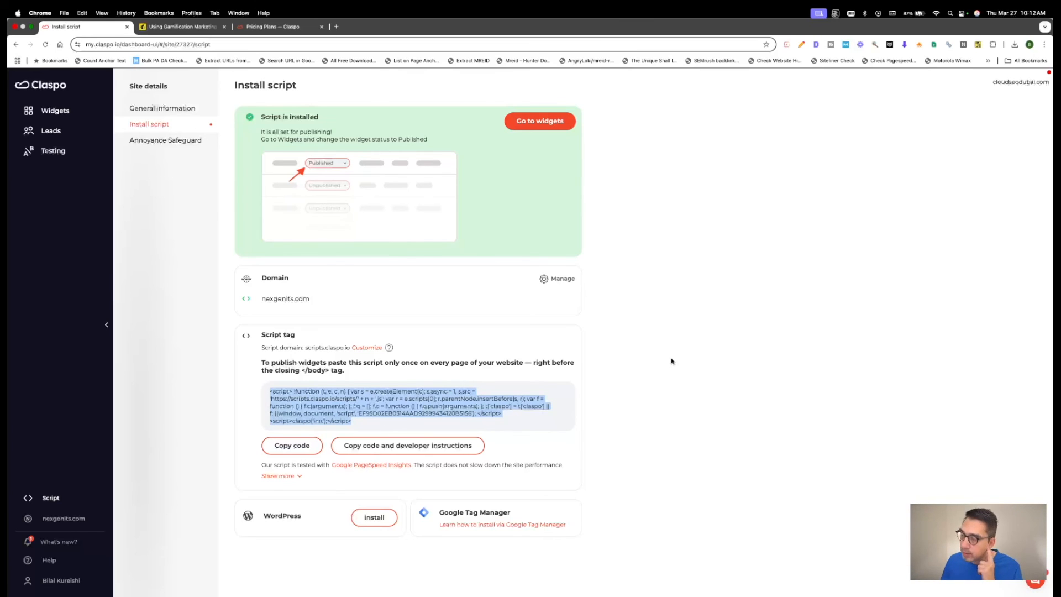
click(375, 406)
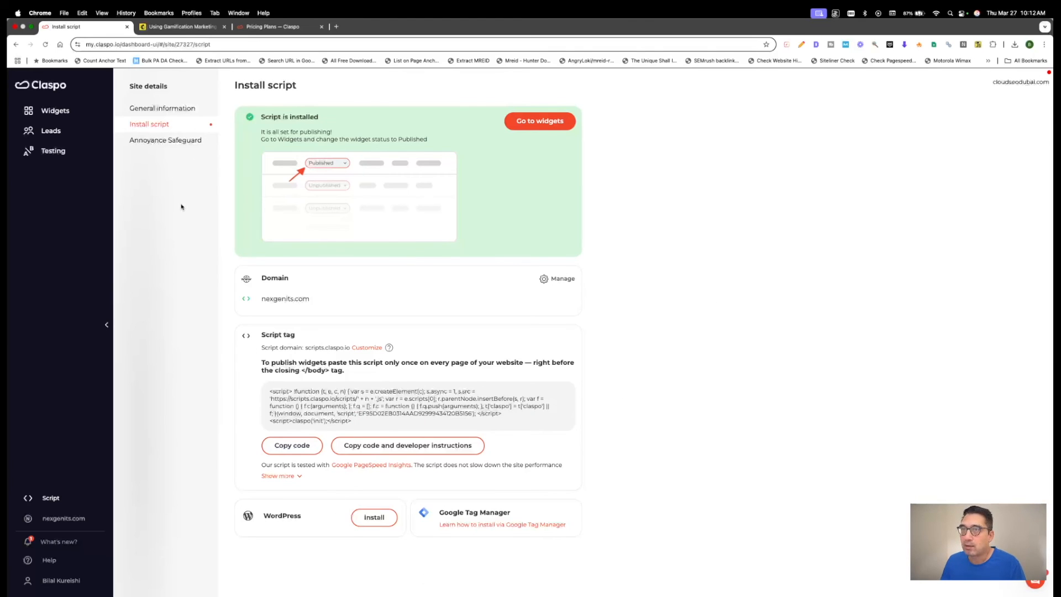
Step: Examine the site's Annoyance Safeguard settings, reading the Silent Interval options and the Overlap Protection rules for each widget type
click(189, 142)
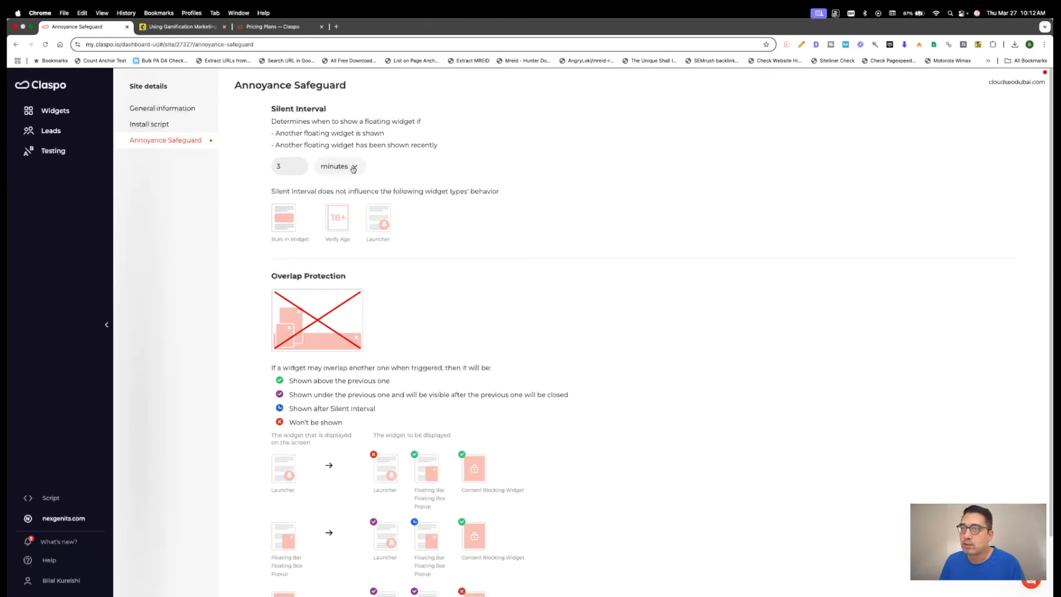
click(327, 166)
click(246, 174)
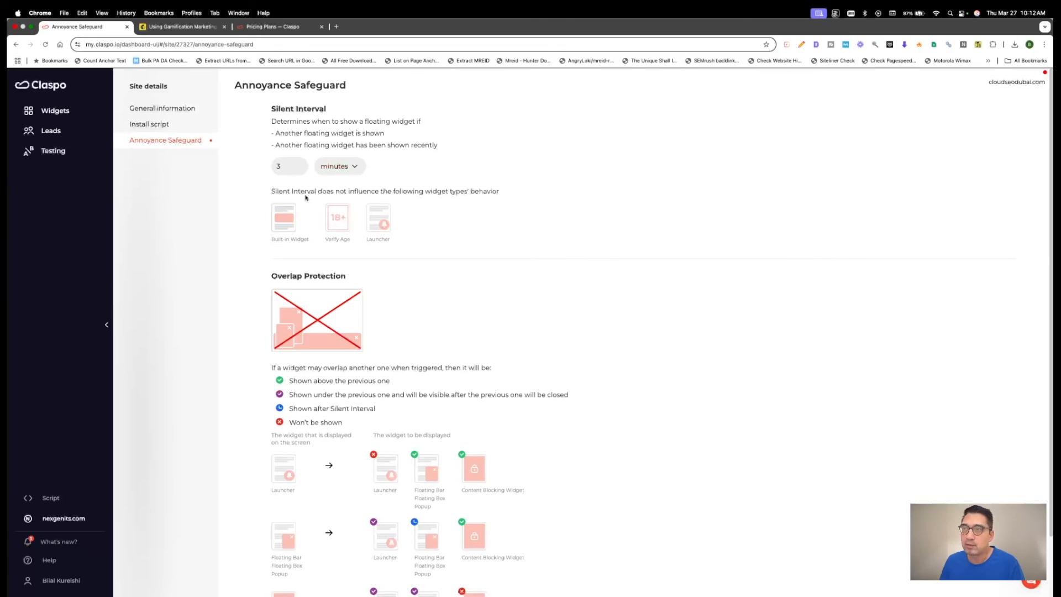
click(350, 176)
click(515, 194)
scroll(483, 195, down, 3)
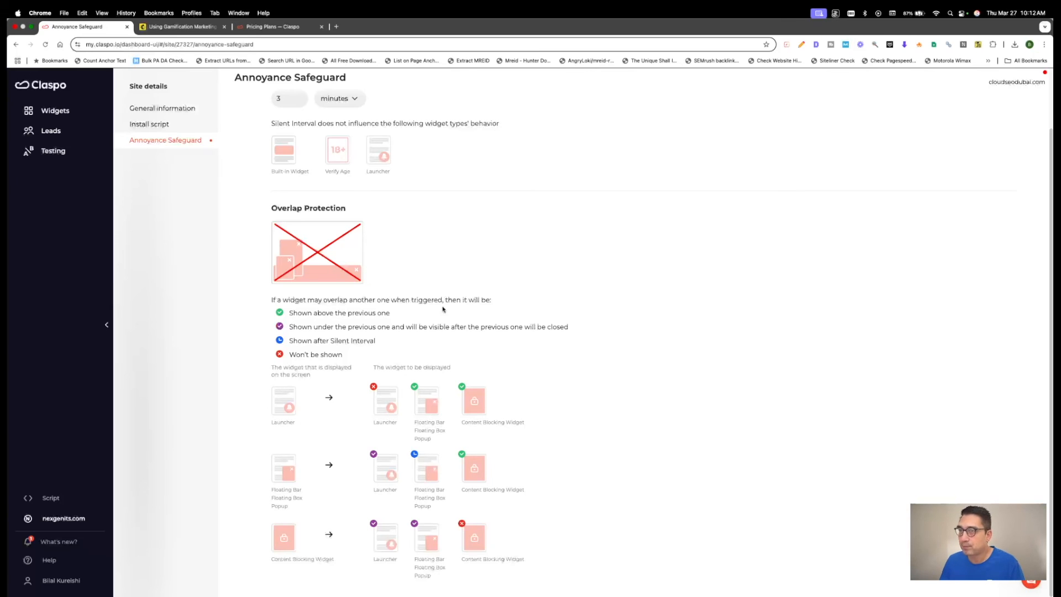
scroll(461, 503, up, 3)
scroll(426, 344, down, 3)
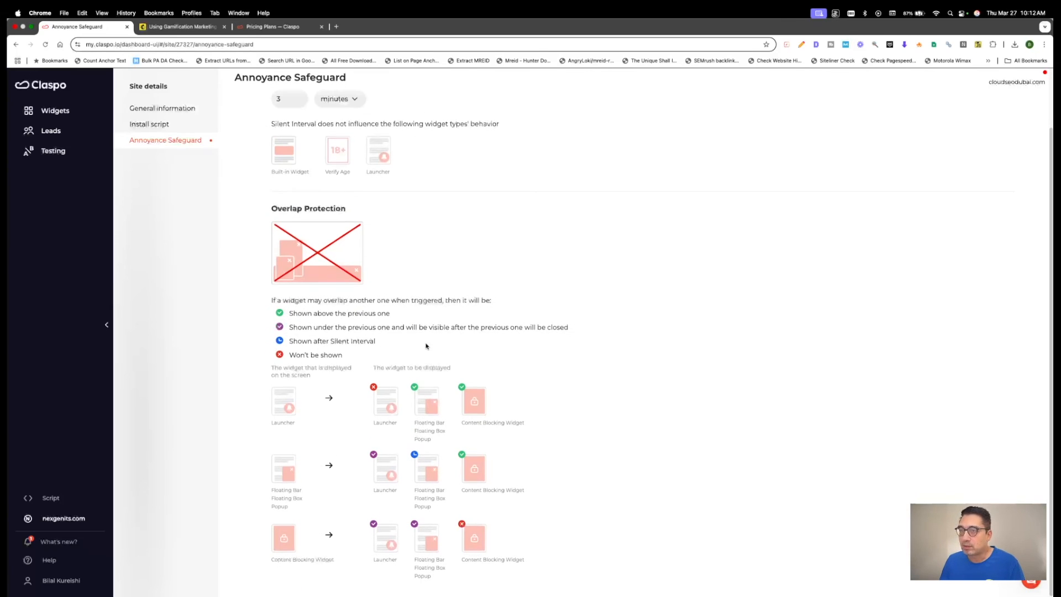
scroll(353, 188, up, 3)
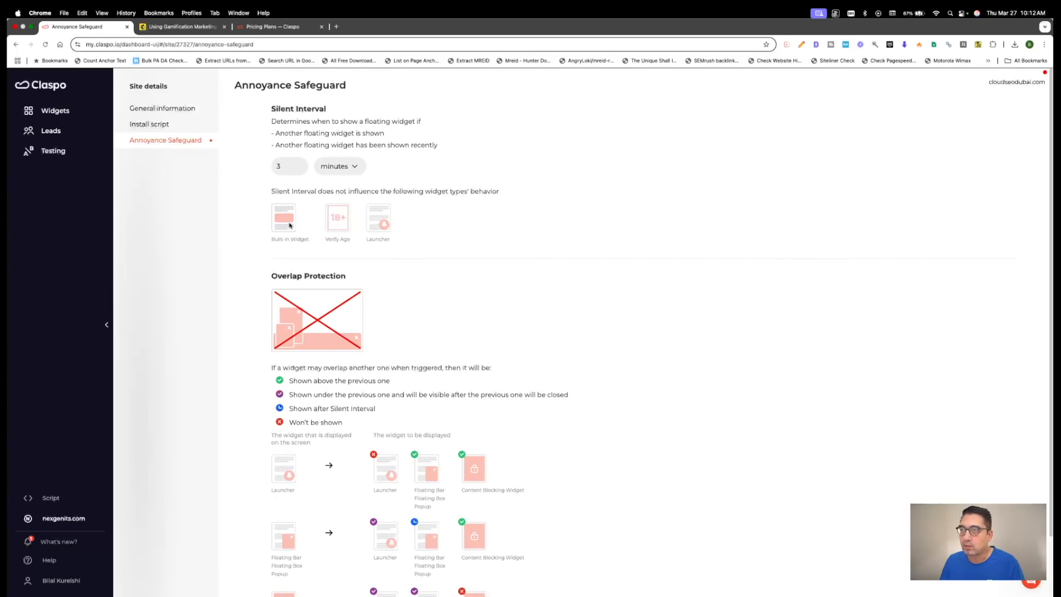
scroll(435, 512, down, 3)
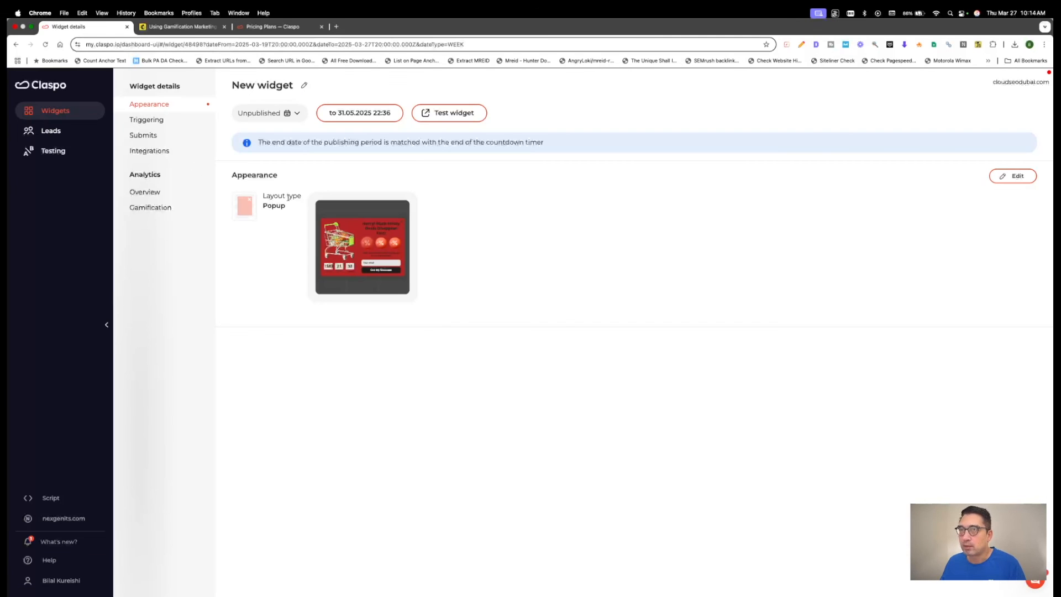
click(295, 113)
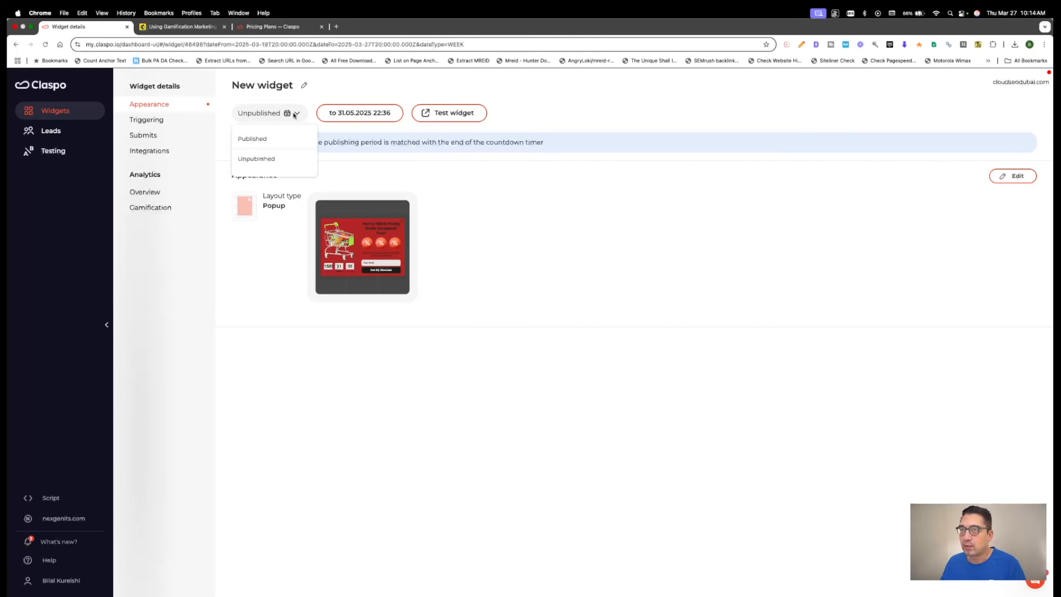
click(256, 141)
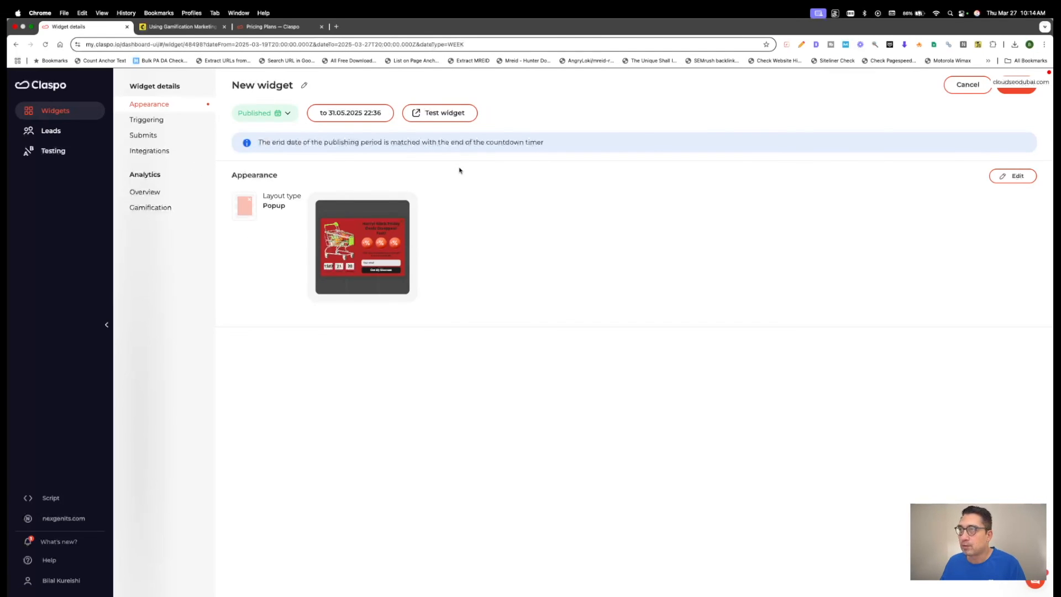
click(443, 116)
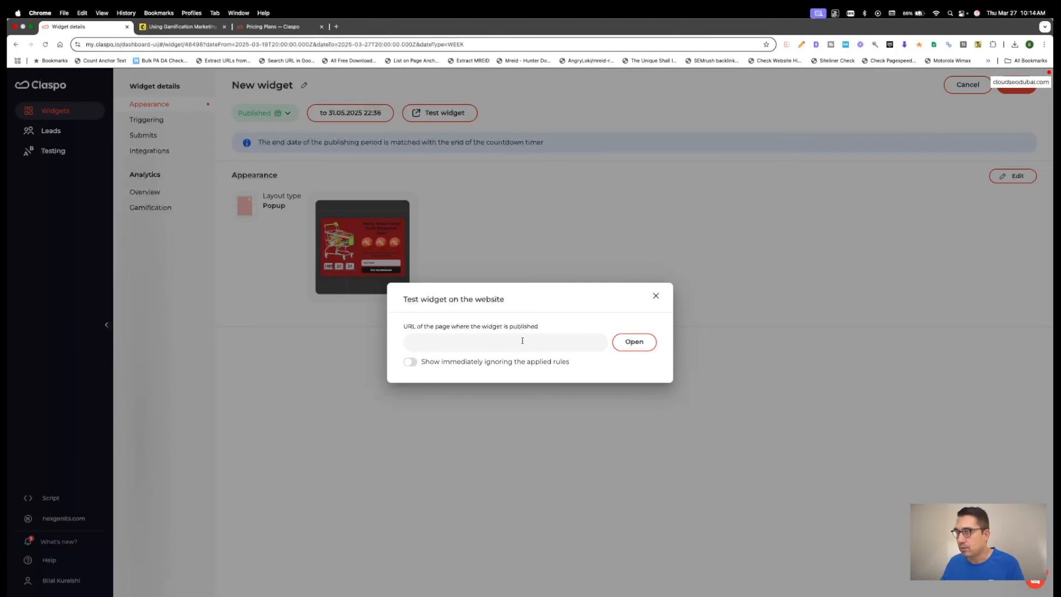
text(https)
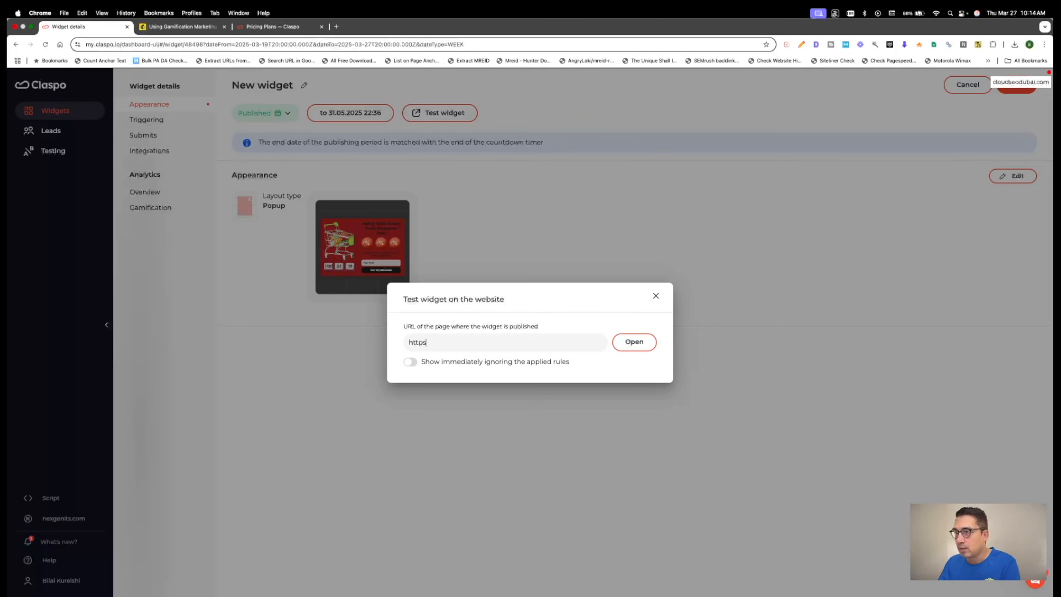
text(://nexgenits.com)
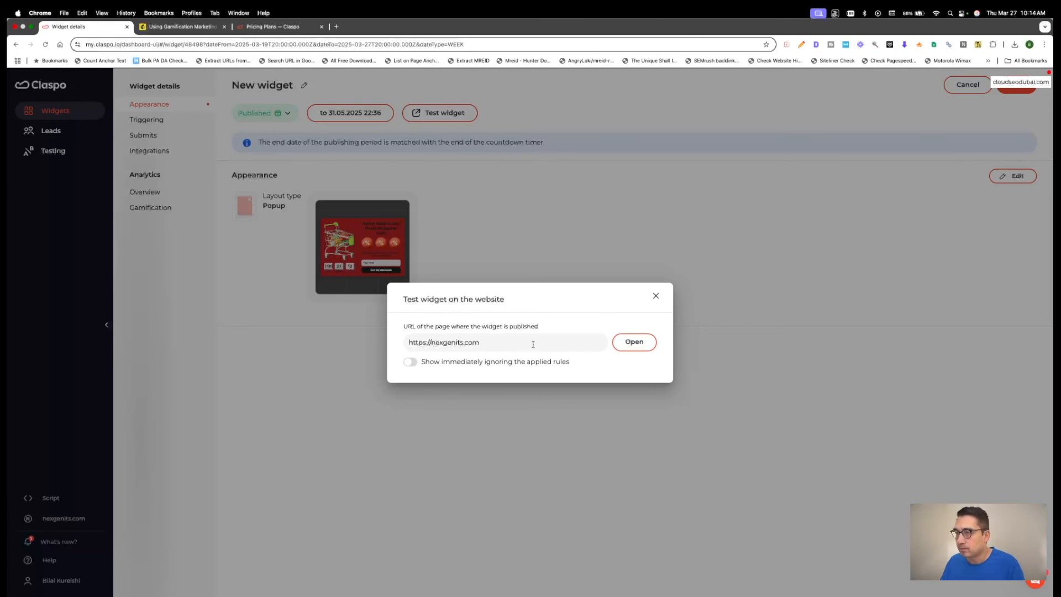
click(634, 342)
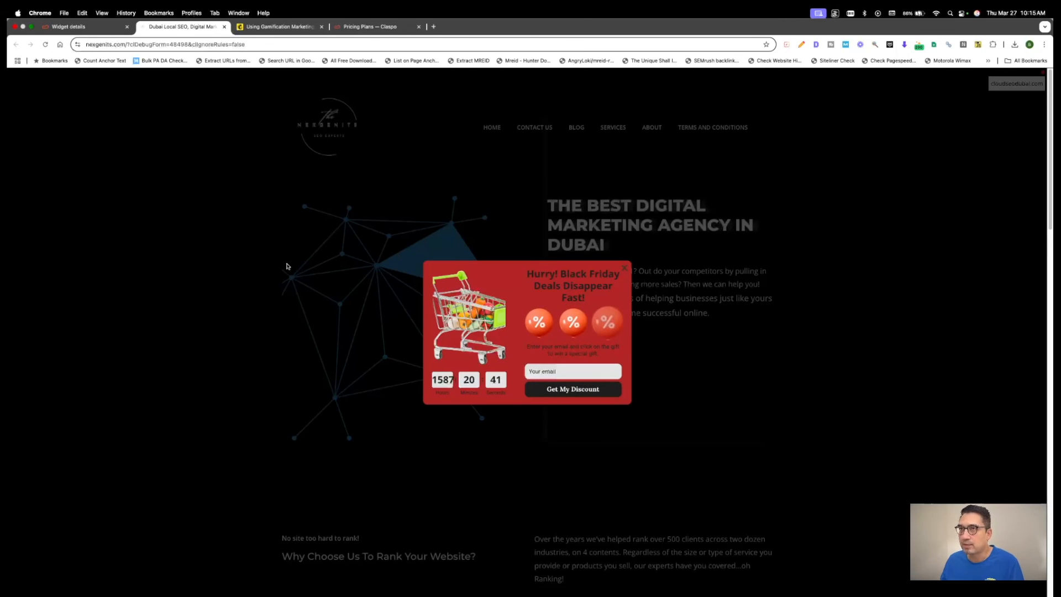
Step: Return from the test page to the widget details, check the triggering conditions and reopen the appearance section
click(89, 26)
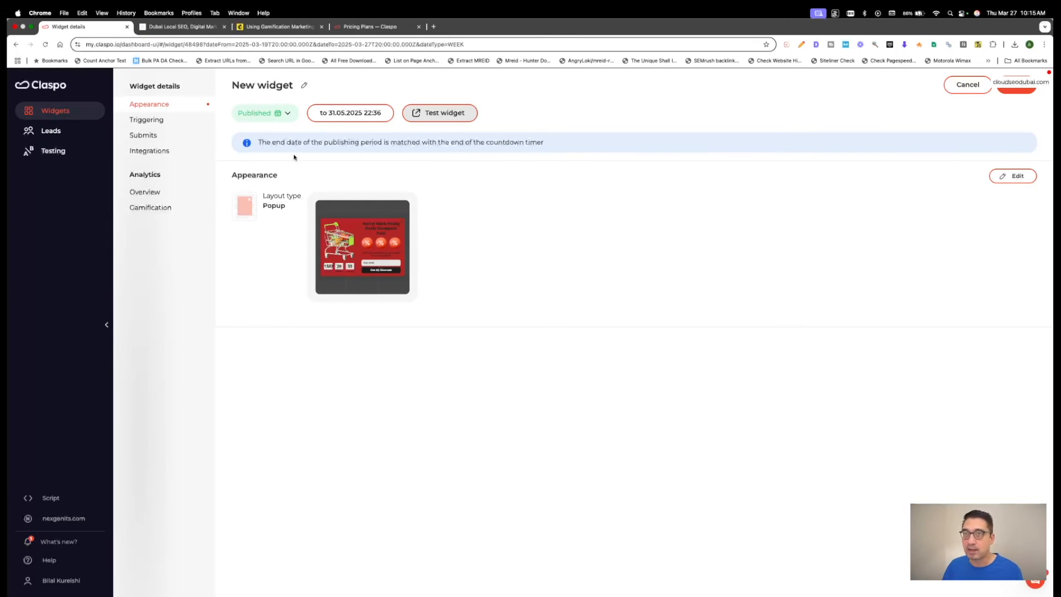
click(172, 120)
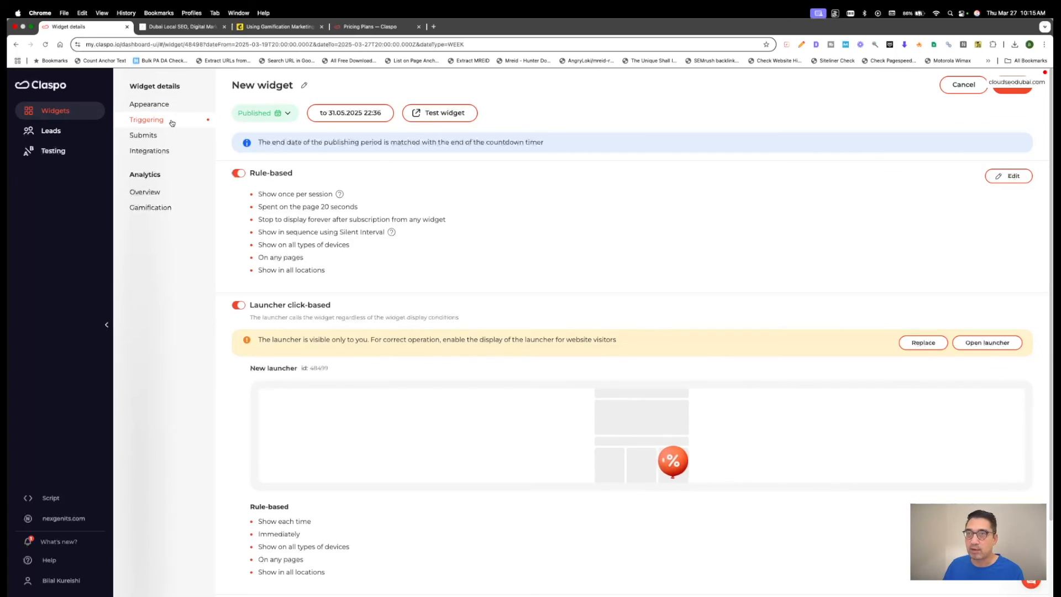
click(175, 110)
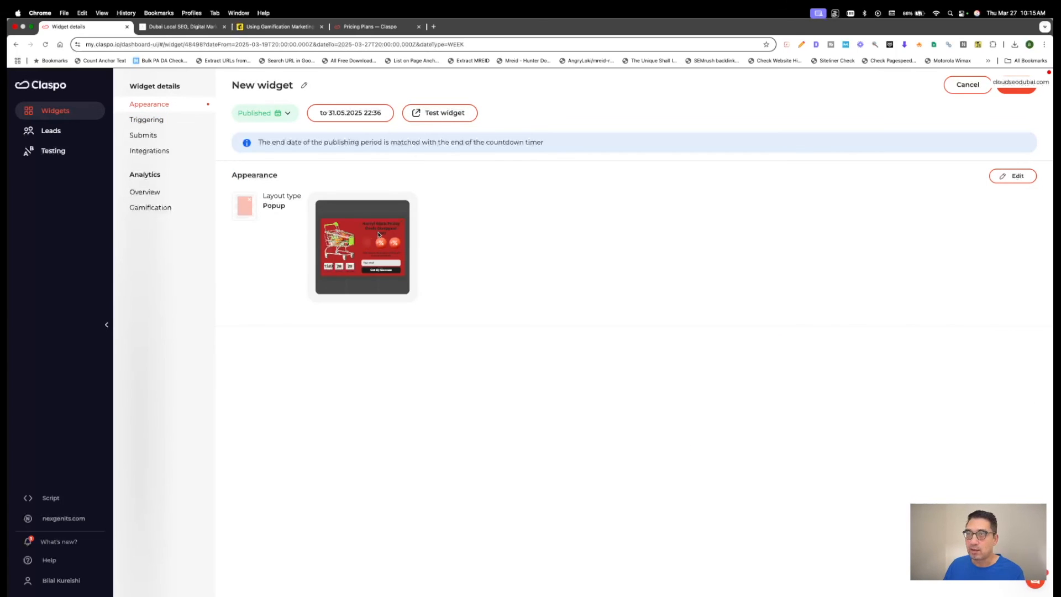